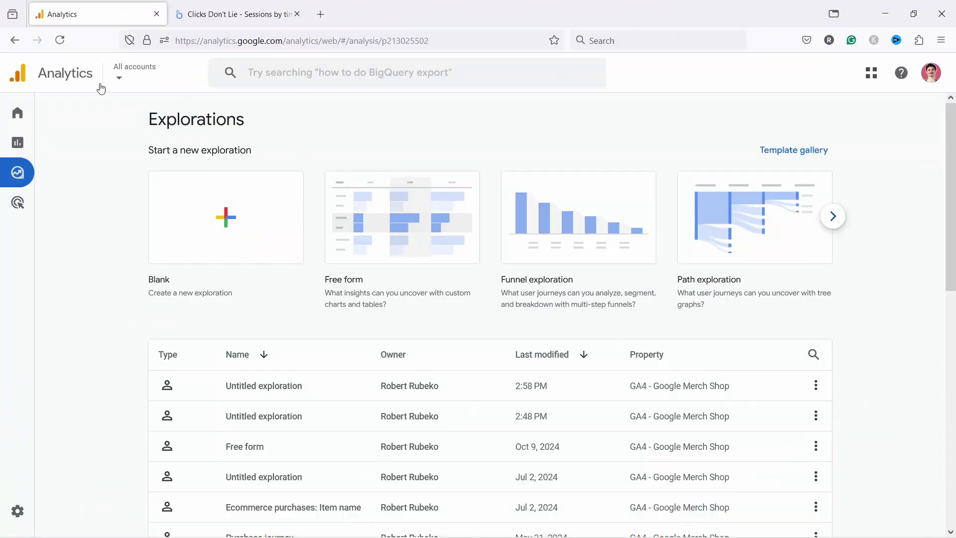
# - Go to the Explore section of Google Analytics 4 to begin a new exploration
pyautogui.moveTo(19, 113)
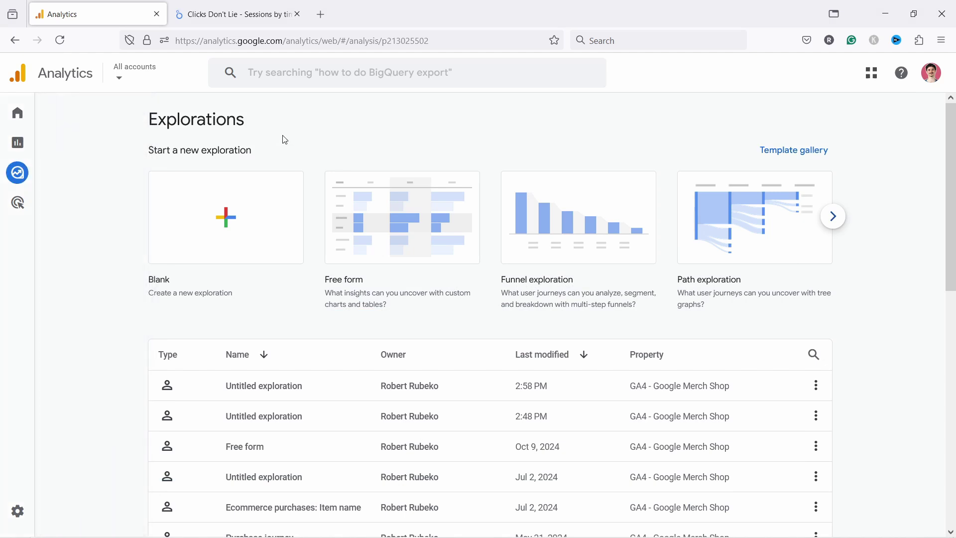
# - Start a blank exploration and import the Hour, Date and Day dimensions
pyautogui.click(228, 230)
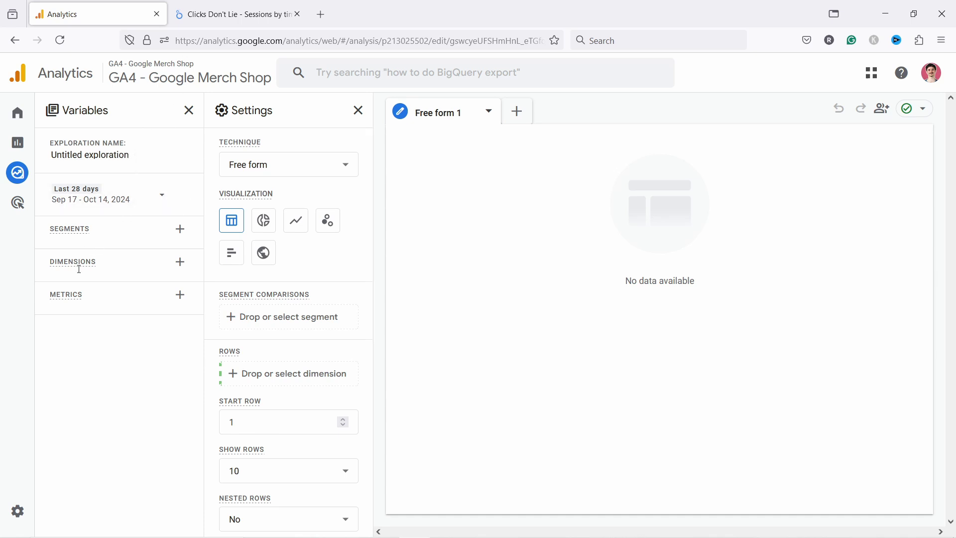
pyautogui.click(177, 266)
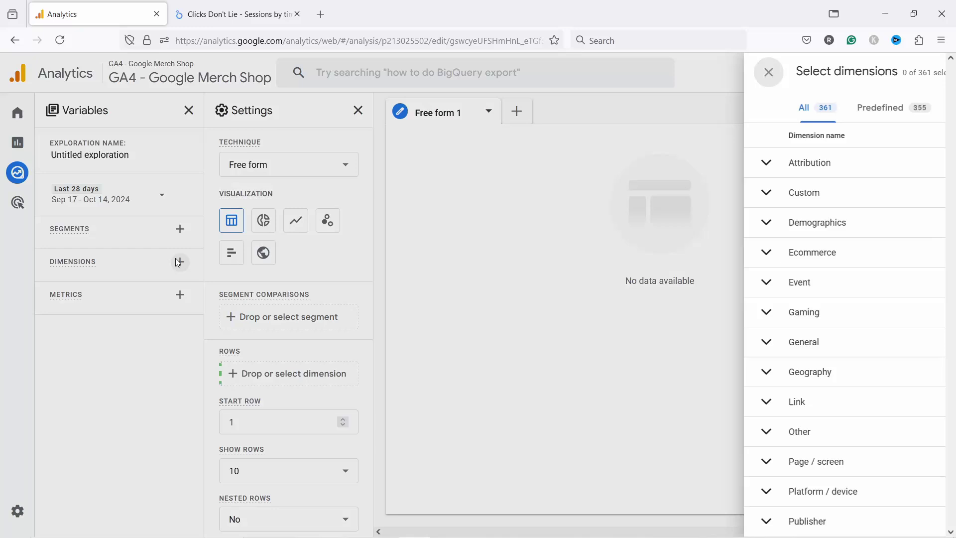
pyautogui.click(498, 74)
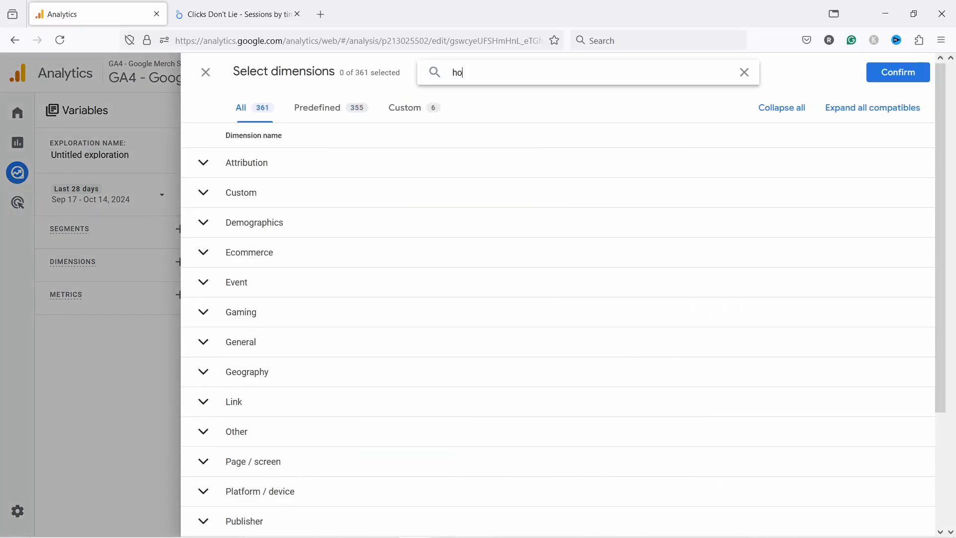
pyautogui.click(203, 215)
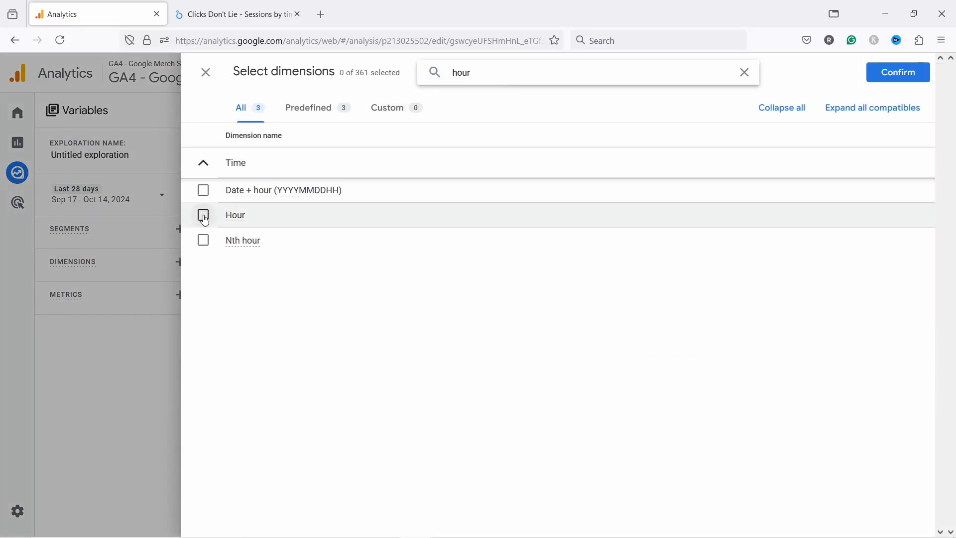
pyautogui.doubleClick(429, 73)
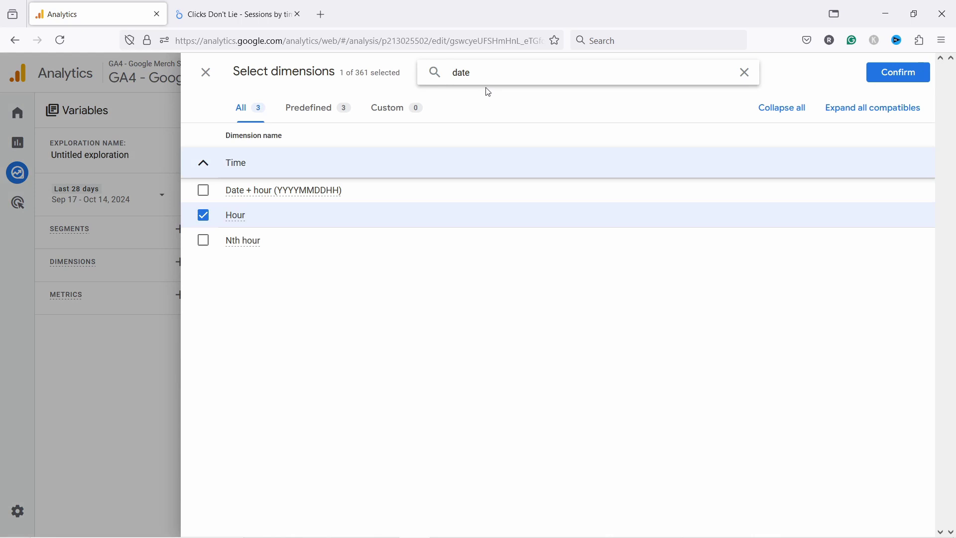
pyautogui.click(203, 189)
pyautogui.press('BackSpace')
pyautogui.press('BackSpace')
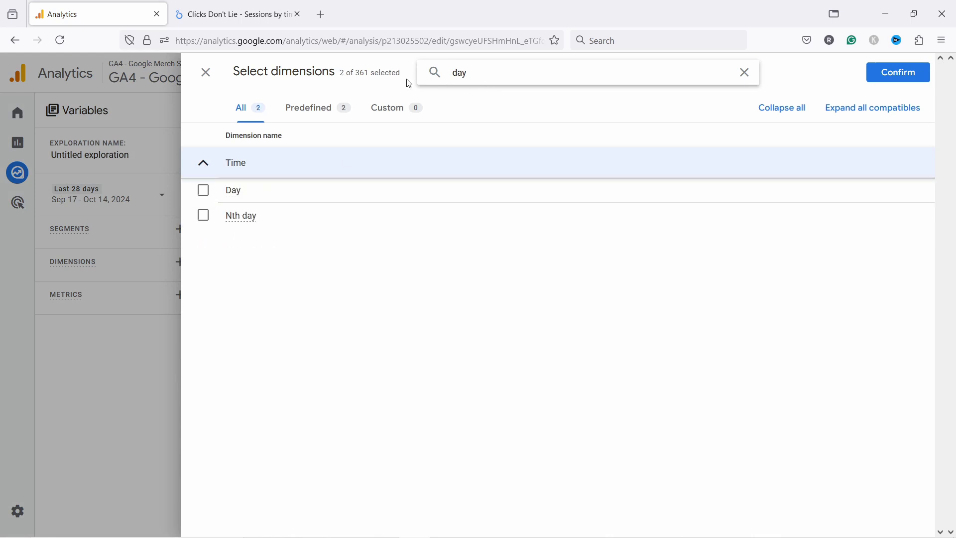
pyautogui.click(204, 190)
pyautogui.click(898, 72)
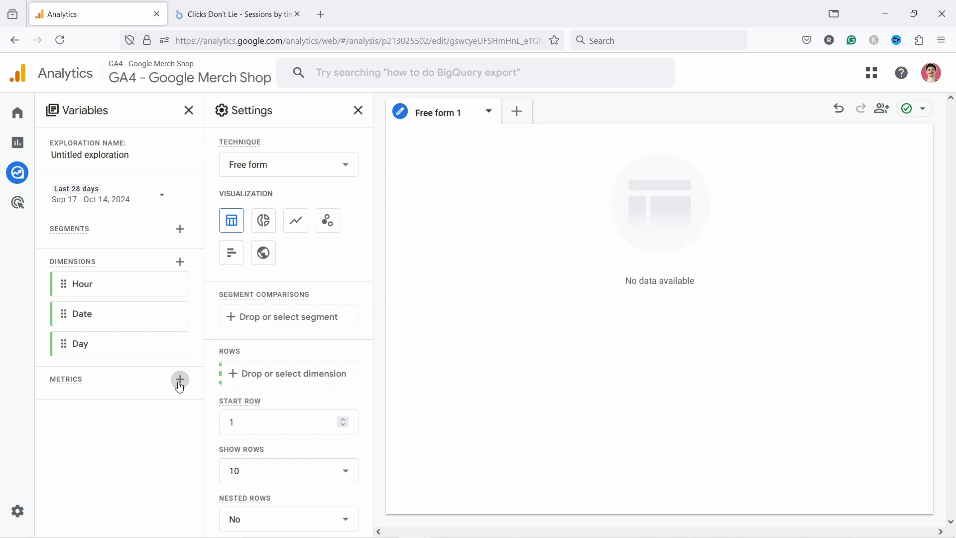
# - Import the Sessions metric and build a table with Hour as rows and Sessions as values
pyautogui.click(181, 380)
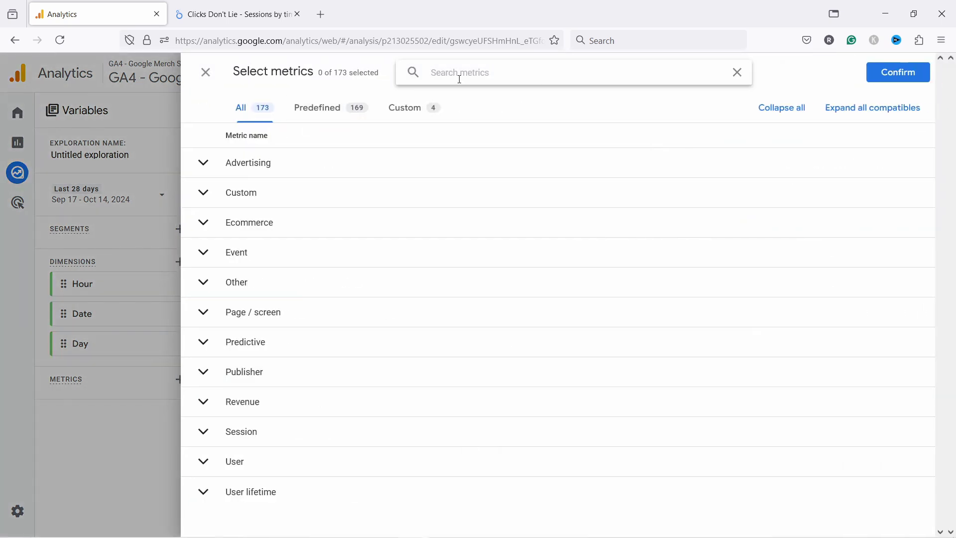
pyautogui.click(203, 239)
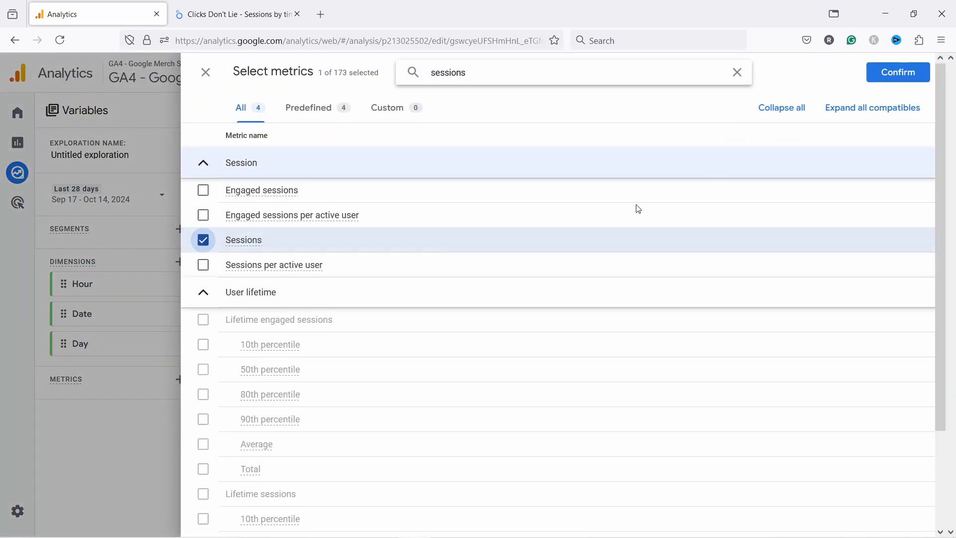
pyautogui.click(891, 73)
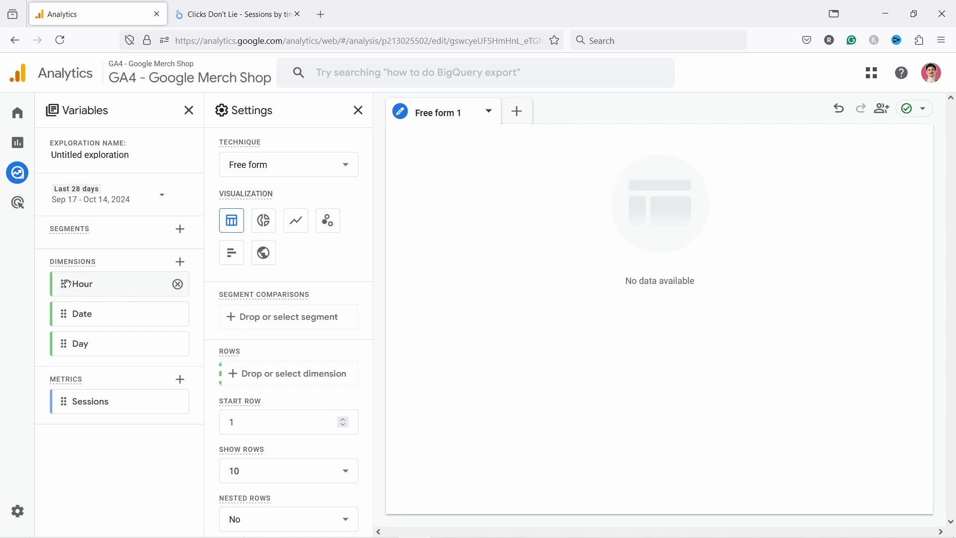
pyautogui.moveTo(68, 283); pyautogui.dragTo(269, 374)
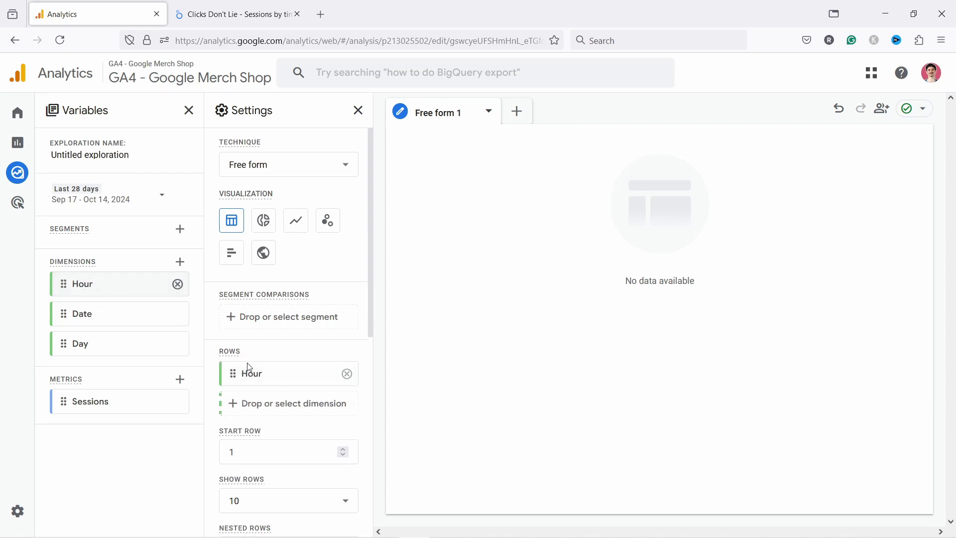
pyautogui.doubleClick(61, 400)
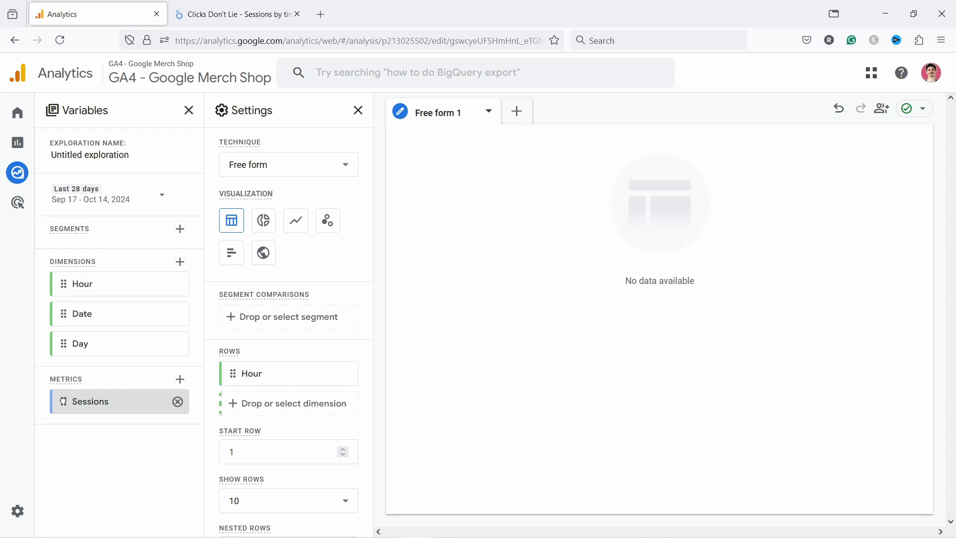
# - Set the table to show 25 rows
pyautogui.scroll(-2, 271, 444)
pyautogui.scroll(-5, 272, 444)
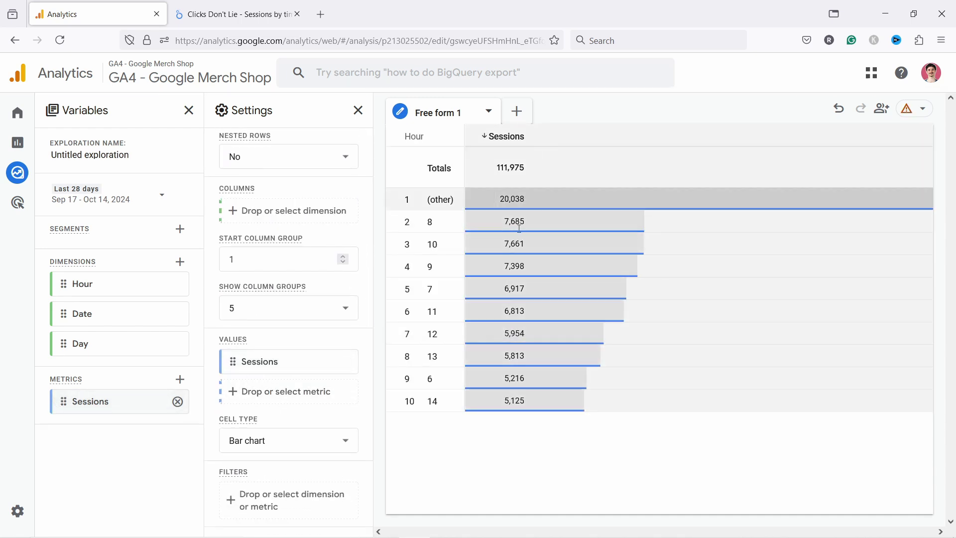
pyautogui.scroll(1, 312, 355)
pyautogui.scroll(4, 312, 355)
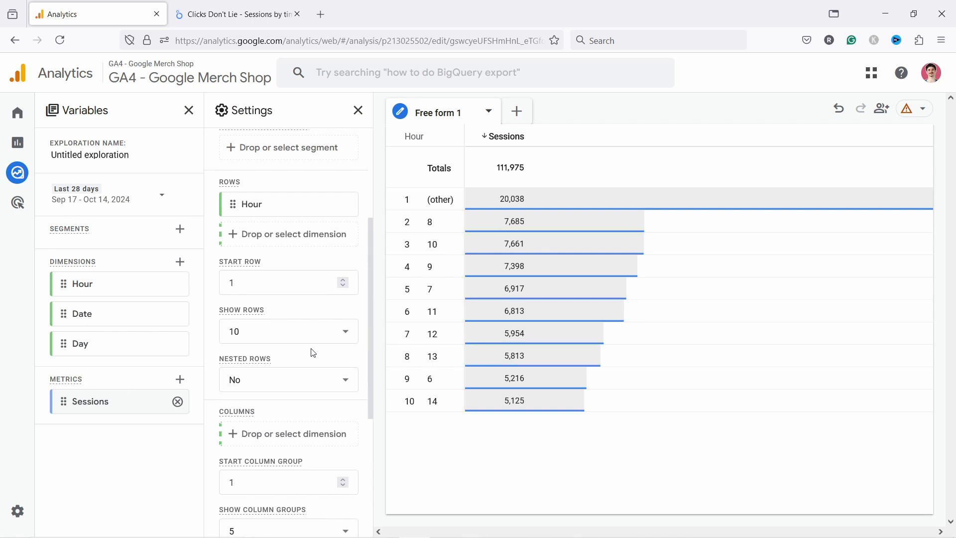
pyautogui.click(255, 338)
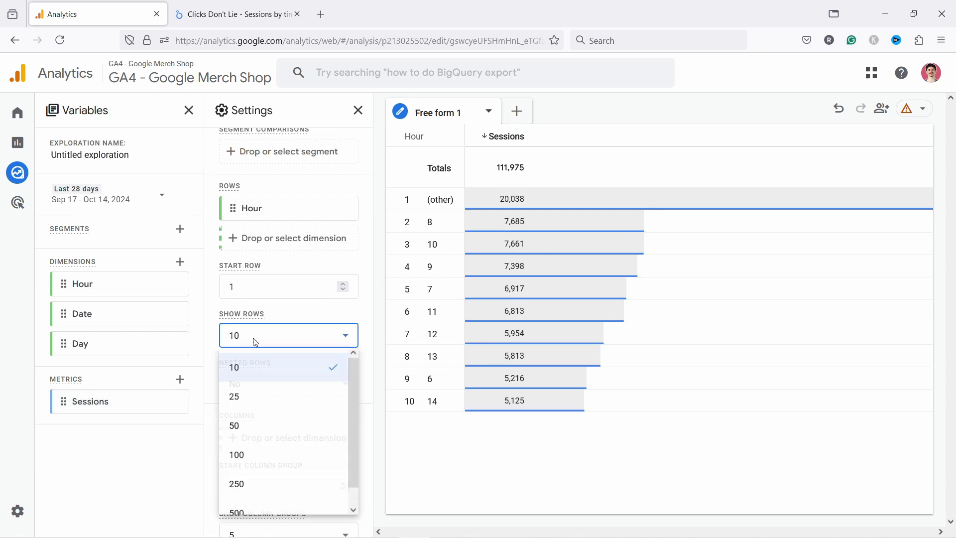
pyautogui.click(252, 402)
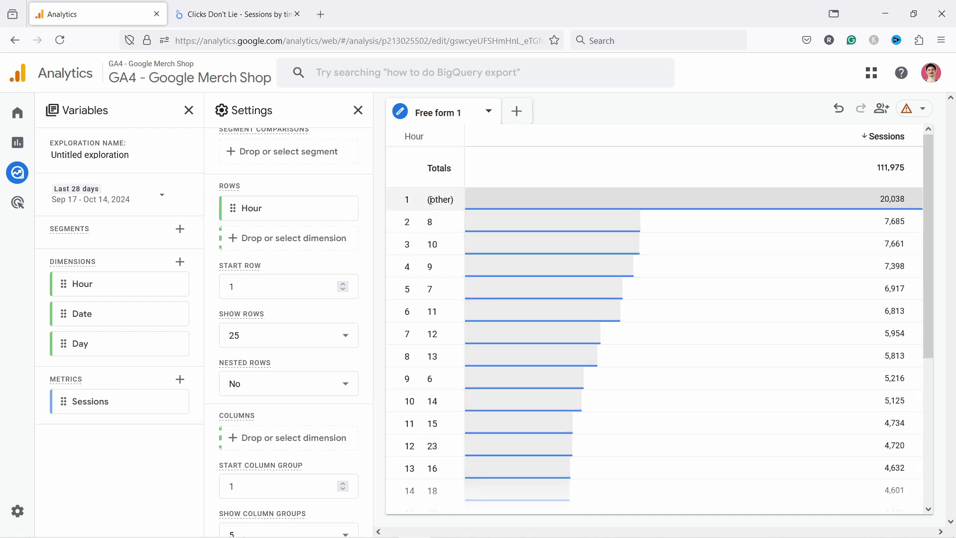
# - Apply a filter where Hour does not exactly match (other)
pyautogui.scroll(-5, 294, 303)
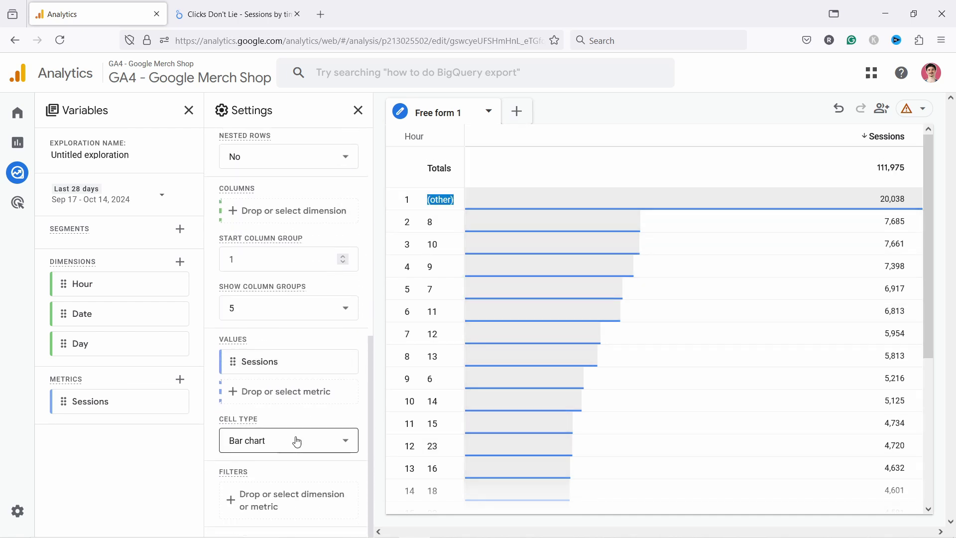
pyautogui.click(253, 499)
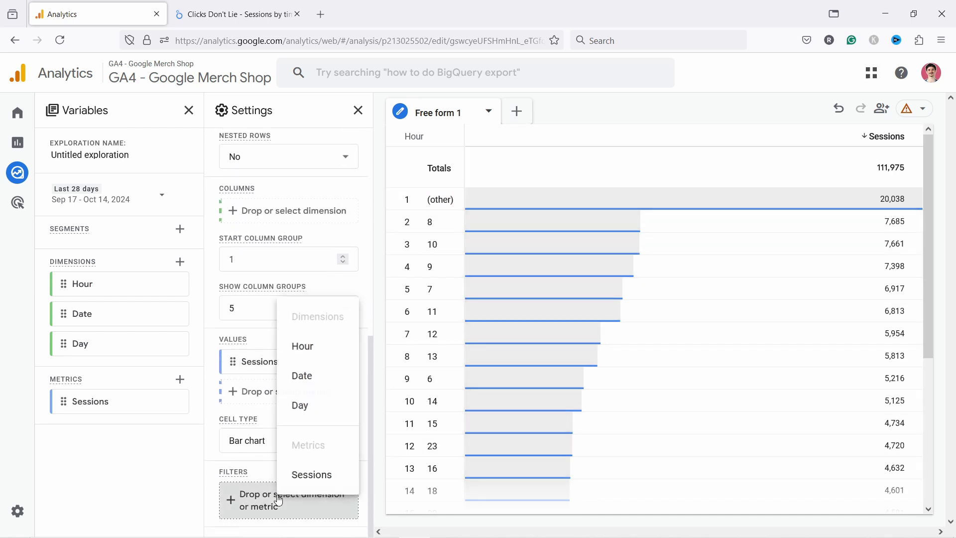
pyautogui.click(313, 348)
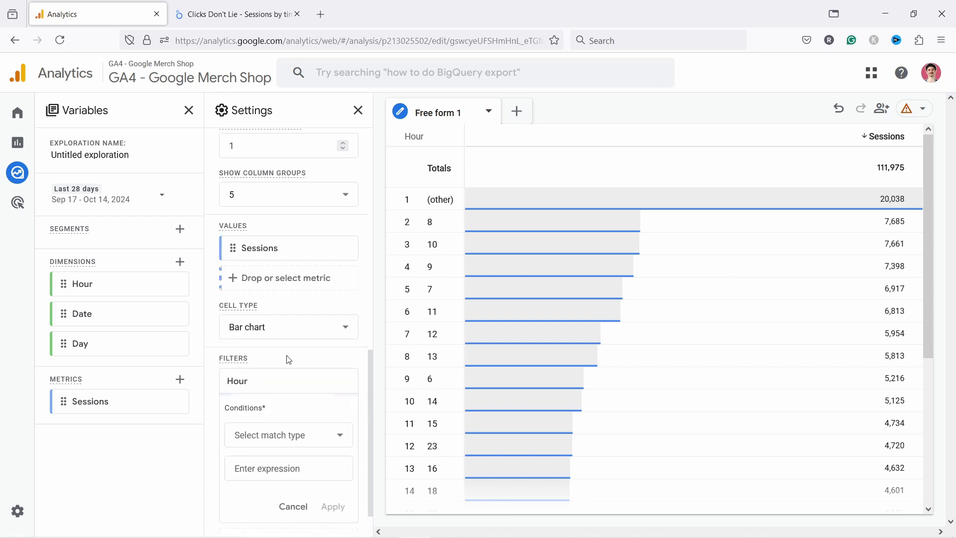
pyautogui.click(269, 391)
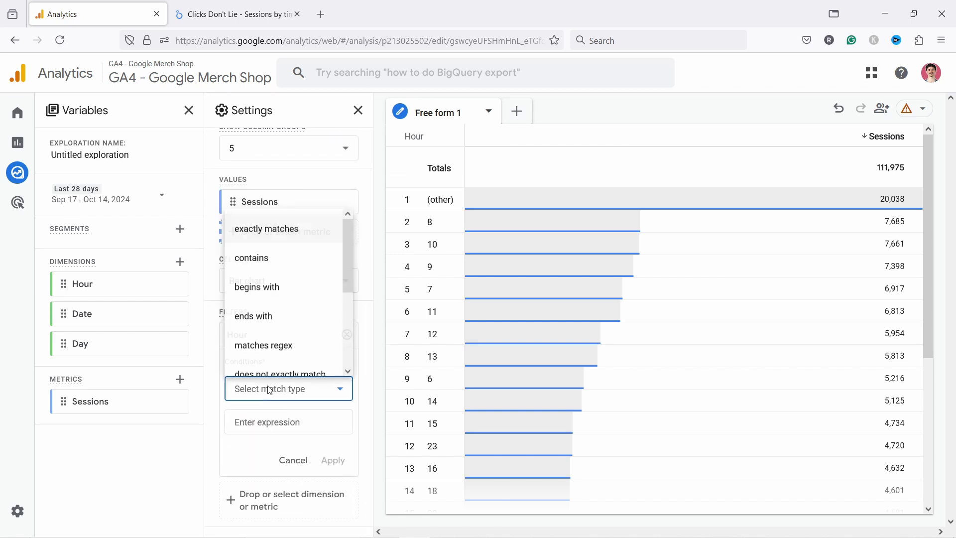
pyautogui.scroll(-3, 267, 312)
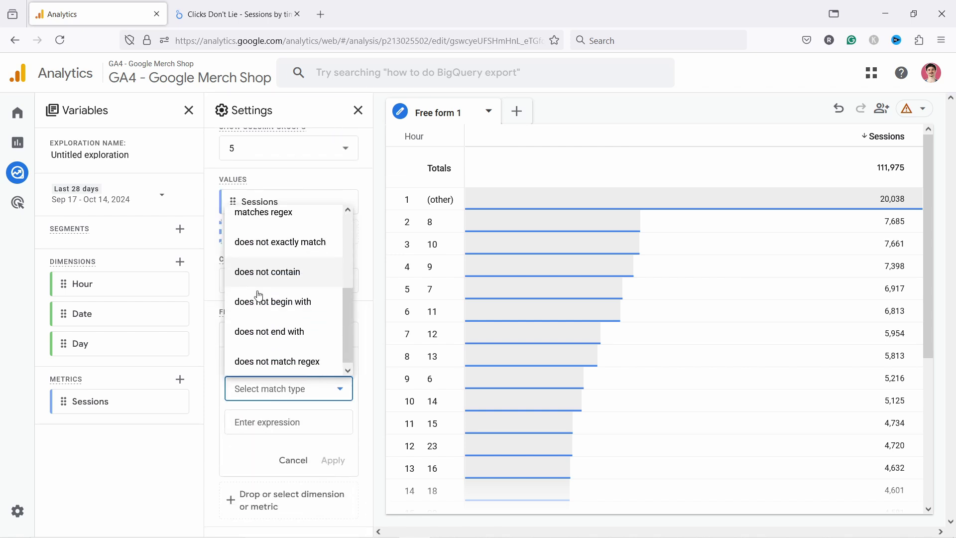
pyautogui.click(282, 237)
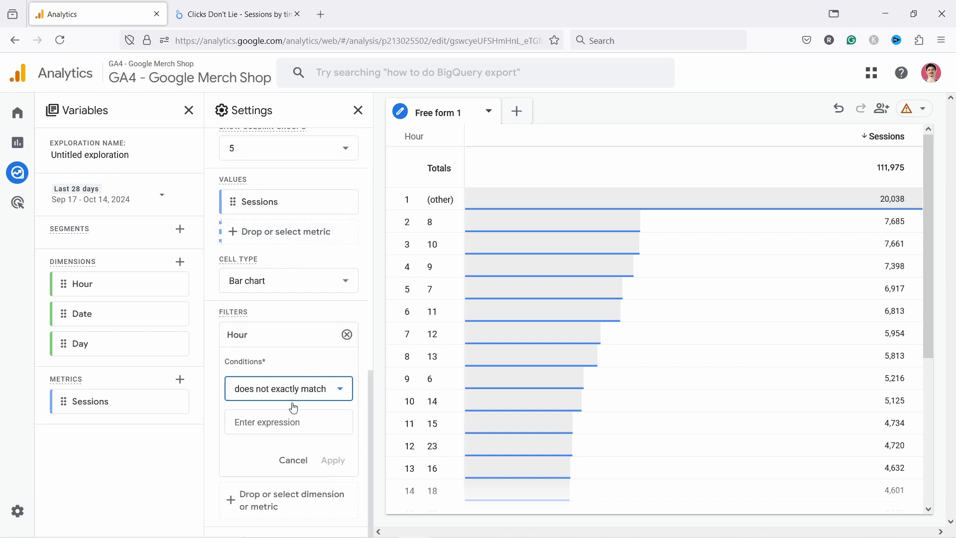
pyautogui.click(247, 422)
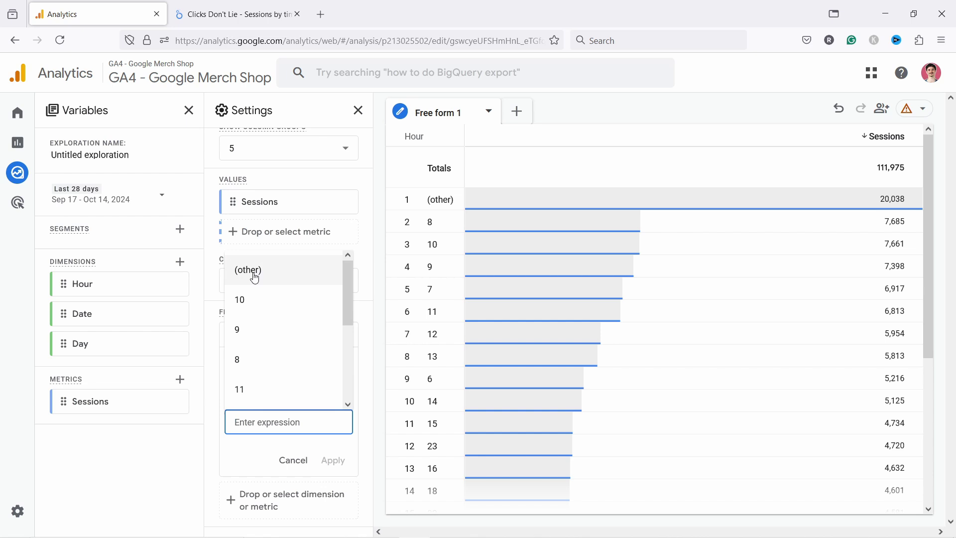
pyautogui.click(254, 275)
pyautogui.click(333, 460)
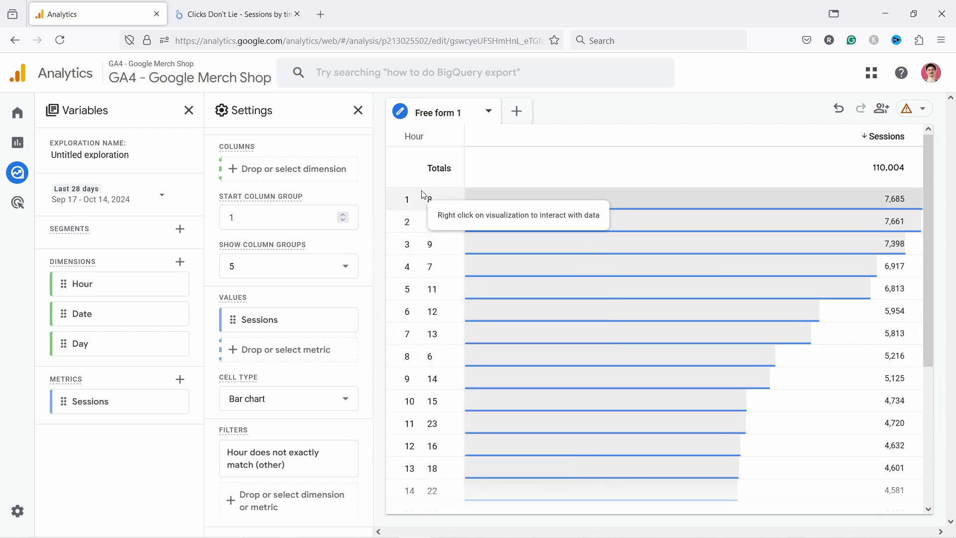
# - Sort the table by Hour ascending
pyautogui.click(401, 137)
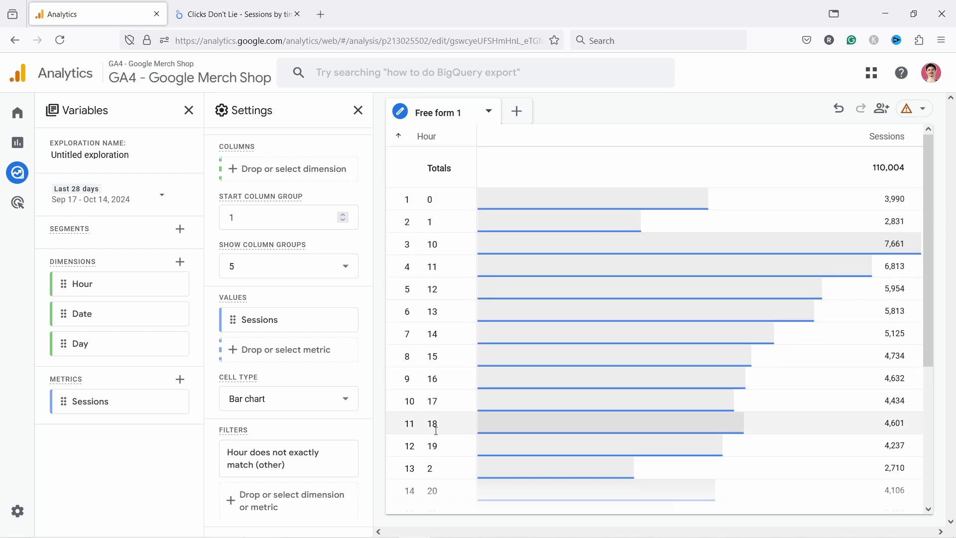
pyautogui.scroll(-2, 438, 448)
pyautogui.scroll(2, 526, 276)
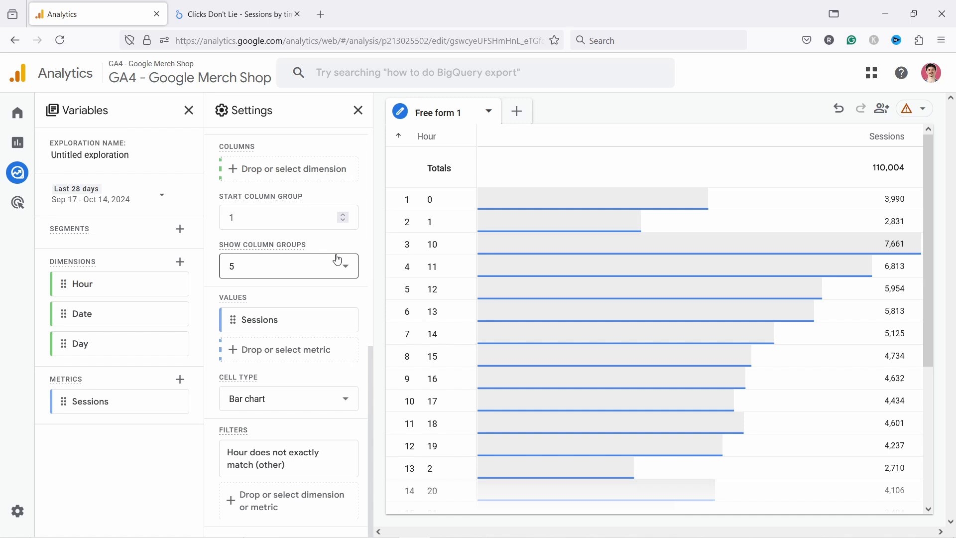
# - Add Date to the rows above Hour and set Nested rows to Yes
pyautogui.doubleClick(61, 312)
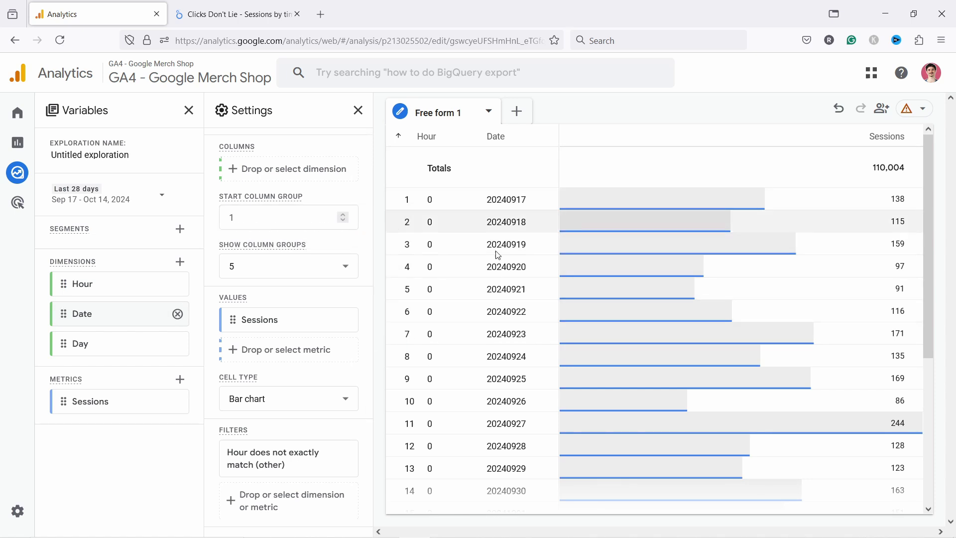
pyautogui.scroll(7, 279, 333)
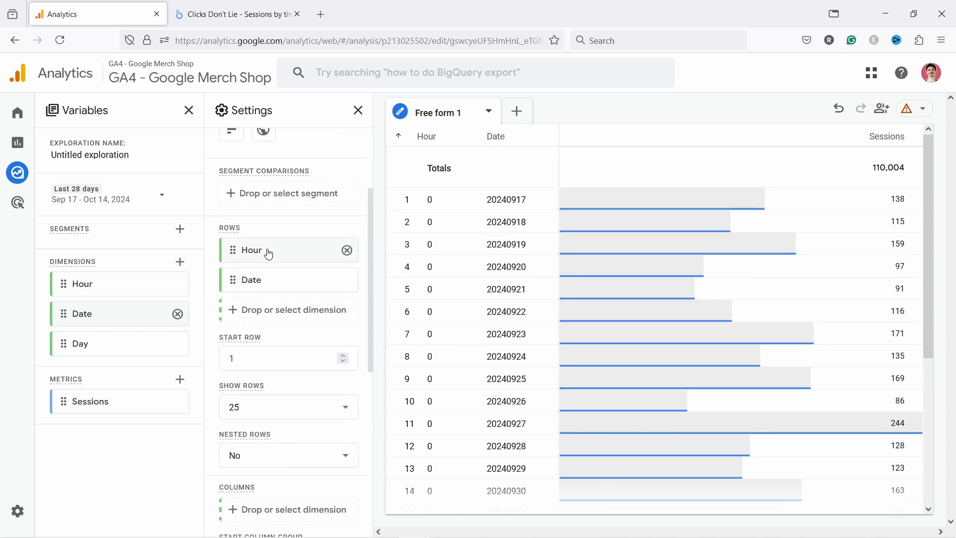
pyautogui.moveTo(232, 281); pyautogui.dragTo(225, 258)
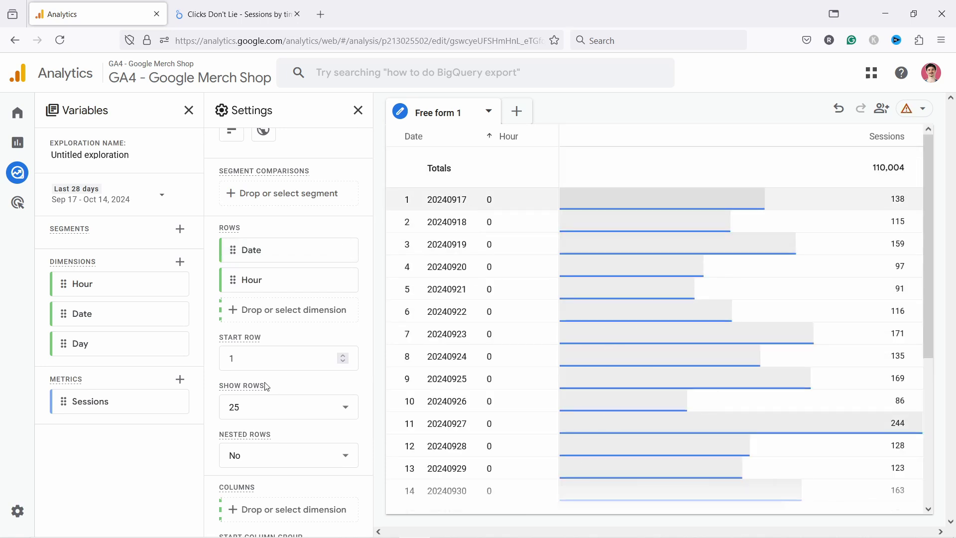
pyautogui.scroll(-3, 269, 352)
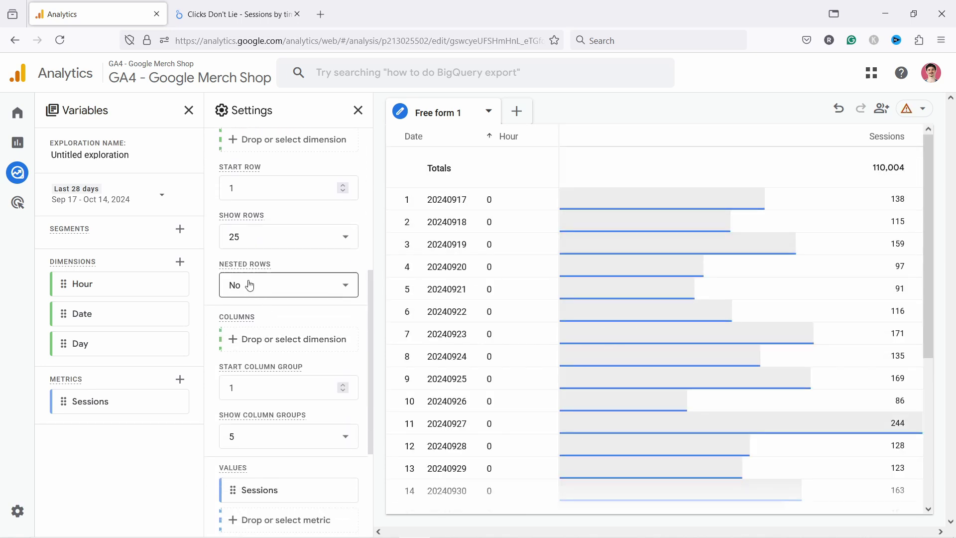
pyautogui.click(264, 283)
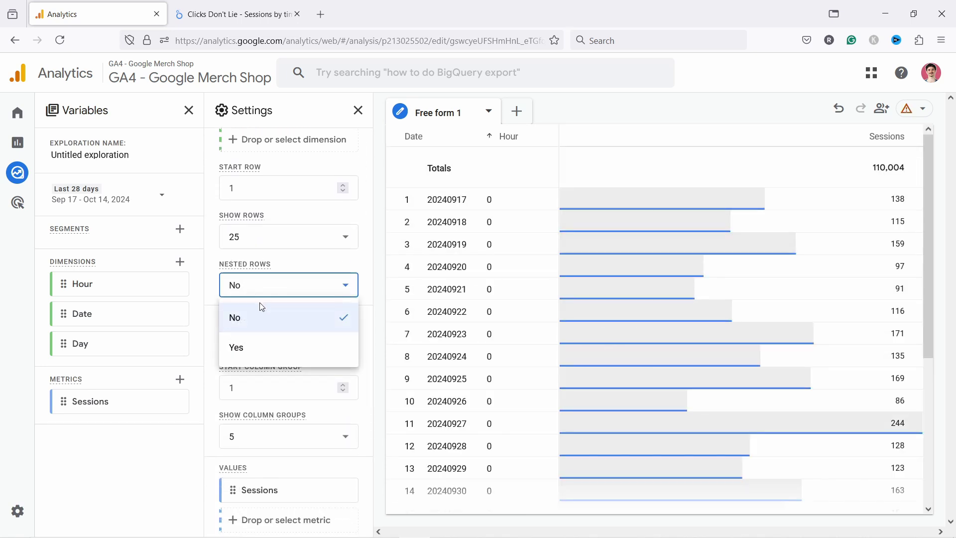
pyautogui.click(246, 338)
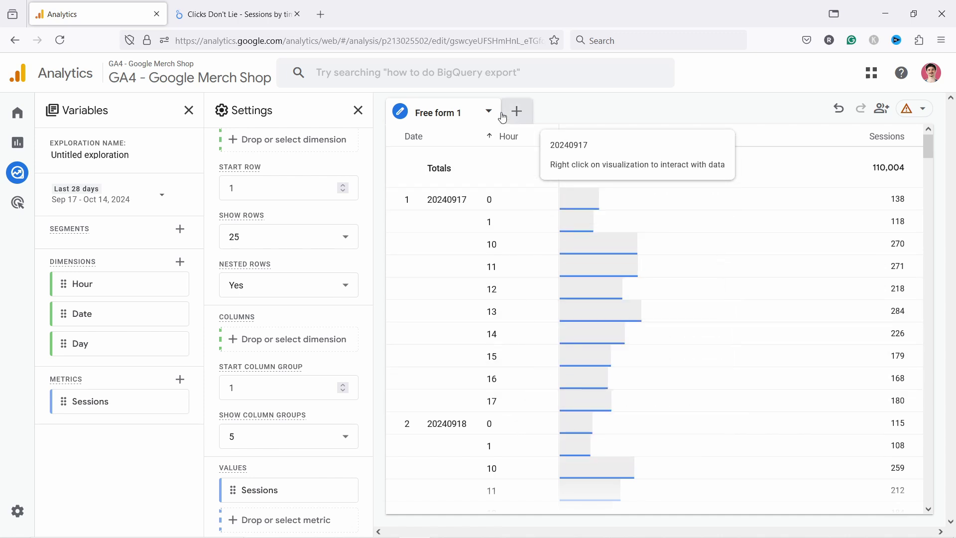
pyautogui.scroll(5, 290, 270)
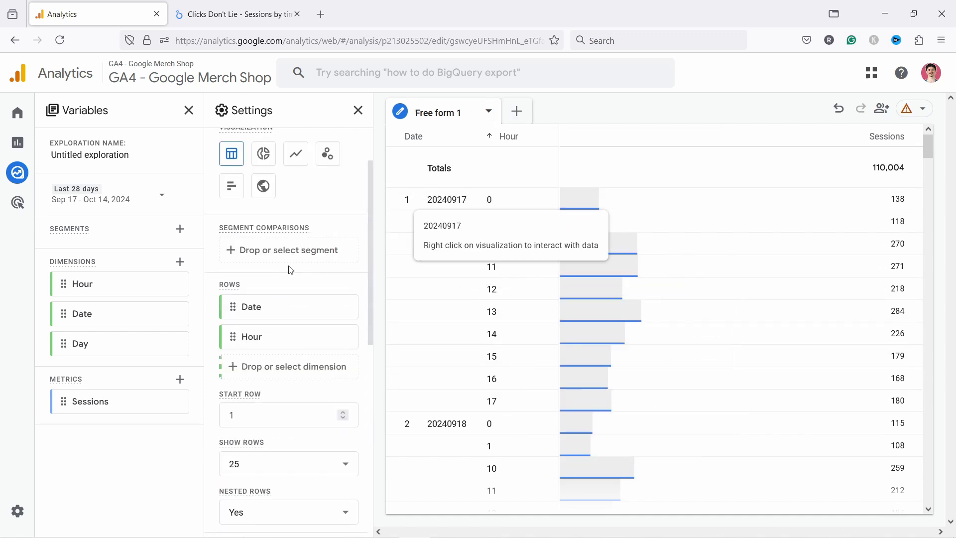
pyautogui.scroll(2, 291, 270)
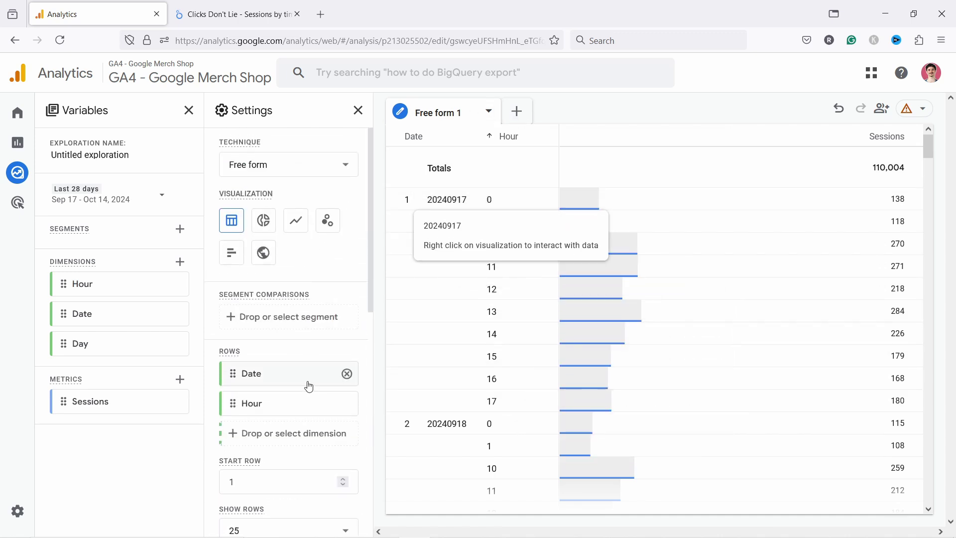
# - Remove Date from the table rows and bring up the Export data format menu
pyautogui.click(347, 374)
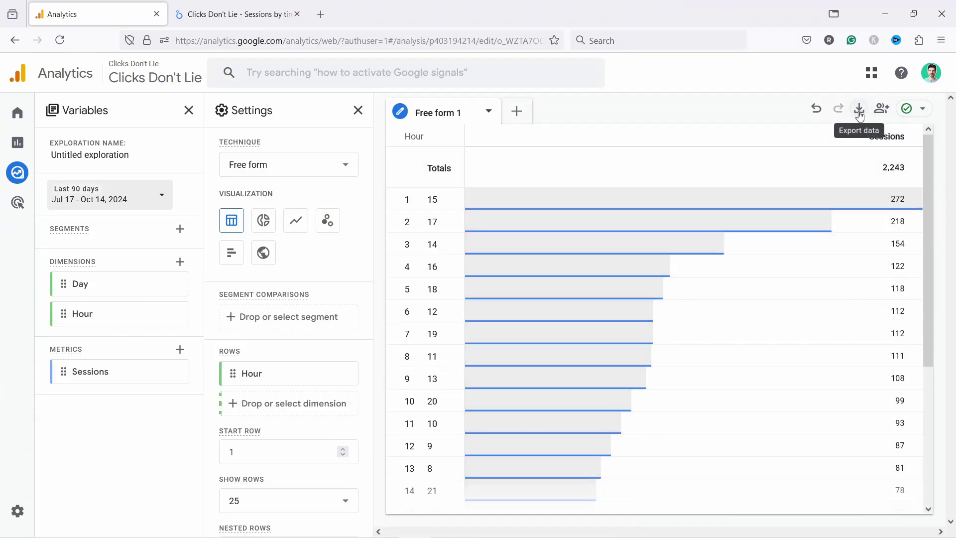
pyautogui.click(860, 111)
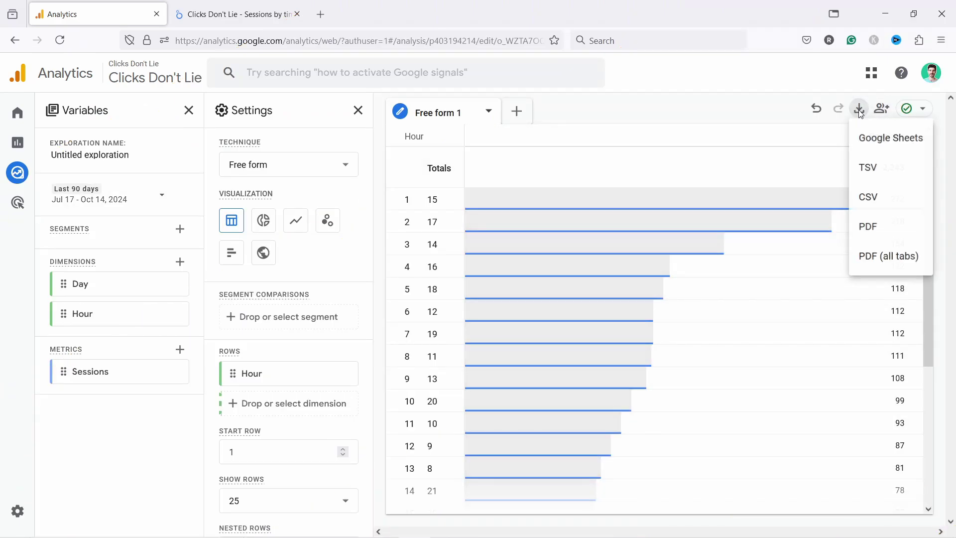
# - Export the table to Google Sheets, import it, and select comment rows 1–6 for actions
pyautogui.click(884, 142)
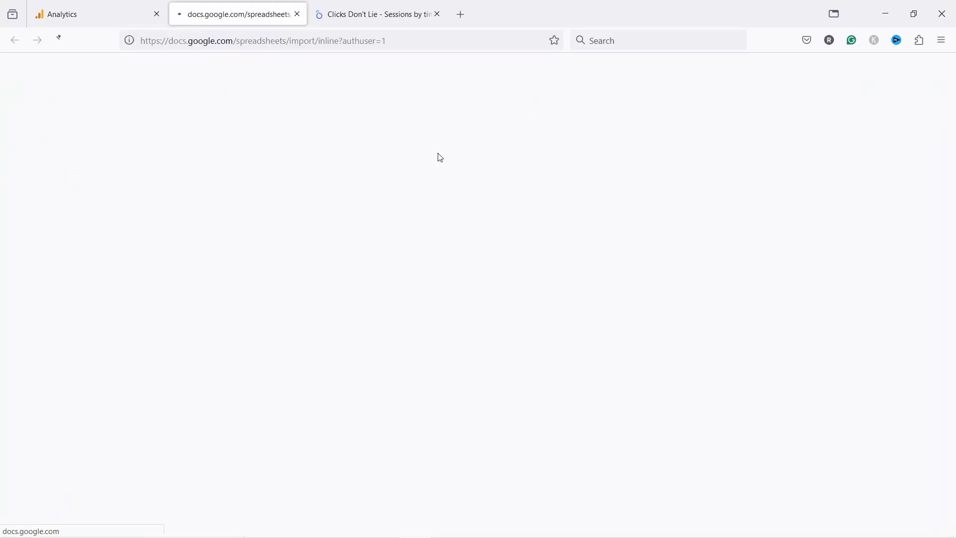
pyautogui.click(303, 264)
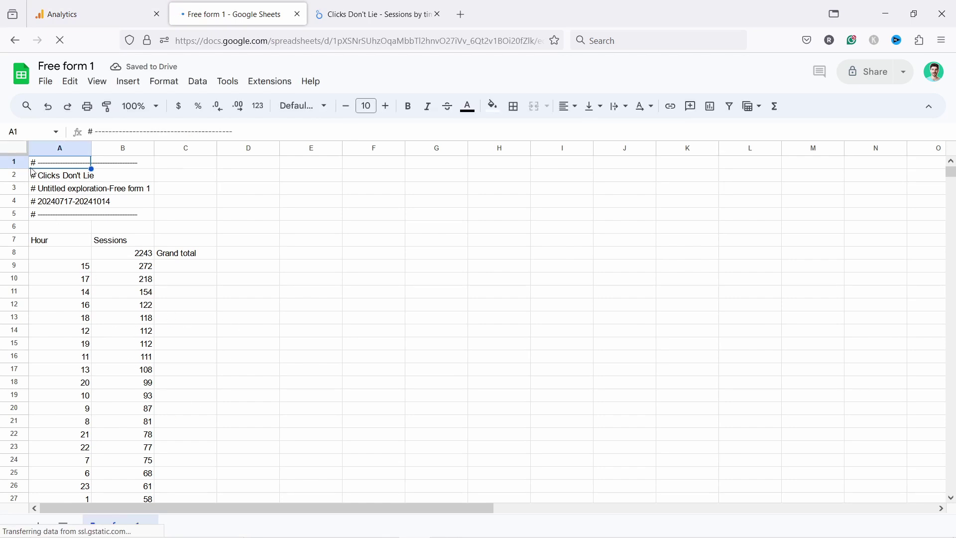
pyautogui.moveTo(20, 165); pyautogui.dragTo(12, 227)
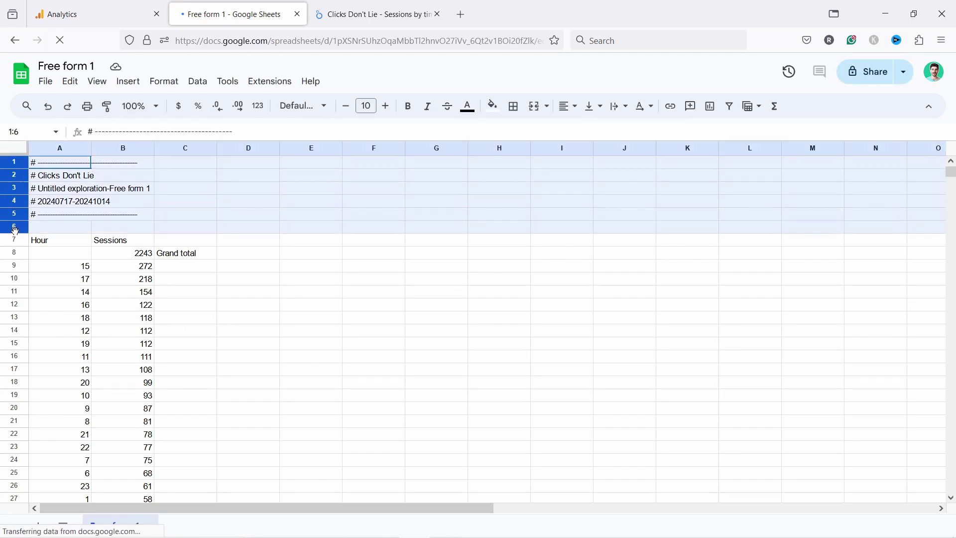
pyautogui.rightClick(12, 226)
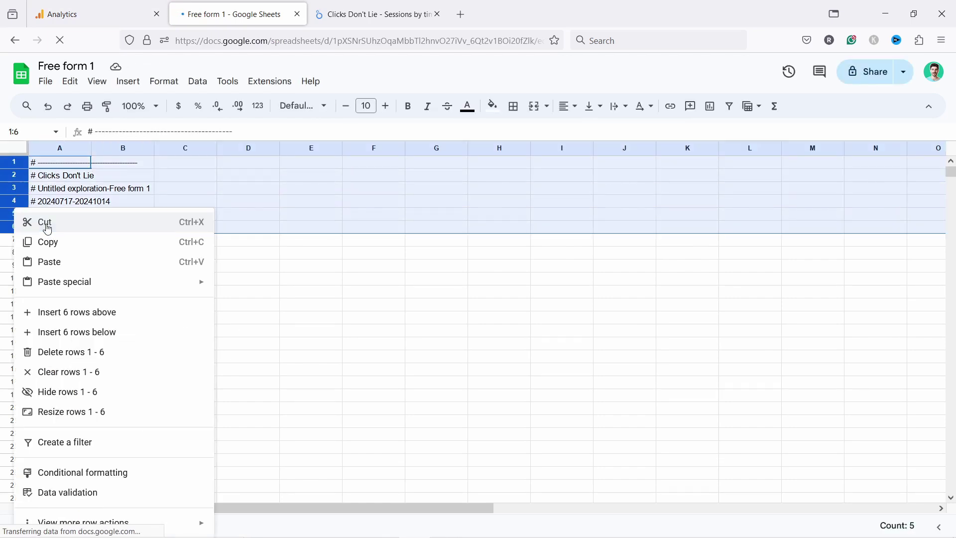
# - Delete the six comment rows and the grand-total row
pyautogui.click(55, 356)
pyautogui.click(14, 175)
pyautogui.rightClick(16, 175)
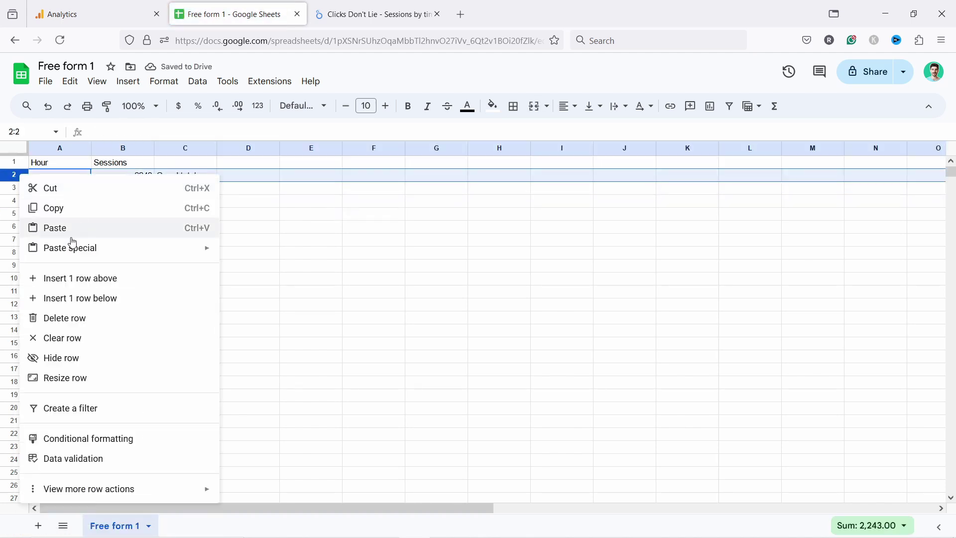
pyautogui.click(77, 316)
pyautogui.click(225, 204)
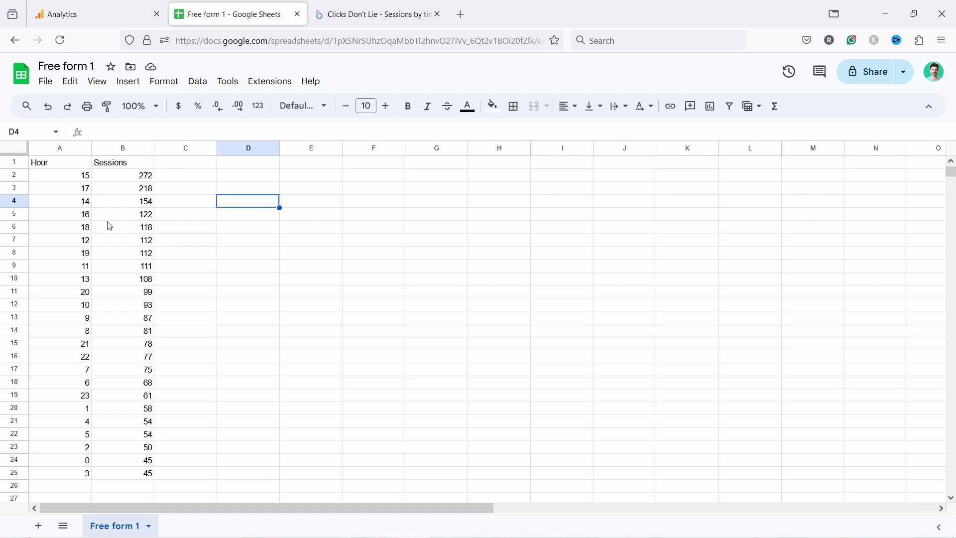
# - Filter the Hour and Sessions columns, sort Hour A to Z, and select A2:B25
pyautogui.moveTo(61, 153); pyautogui.dragTo(135, 148)
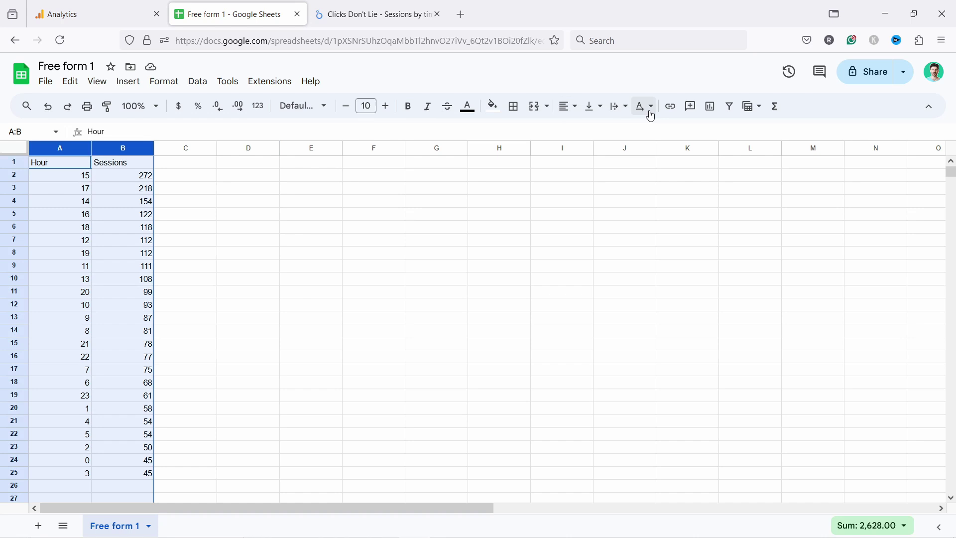
pyautogui.click(730, 106)
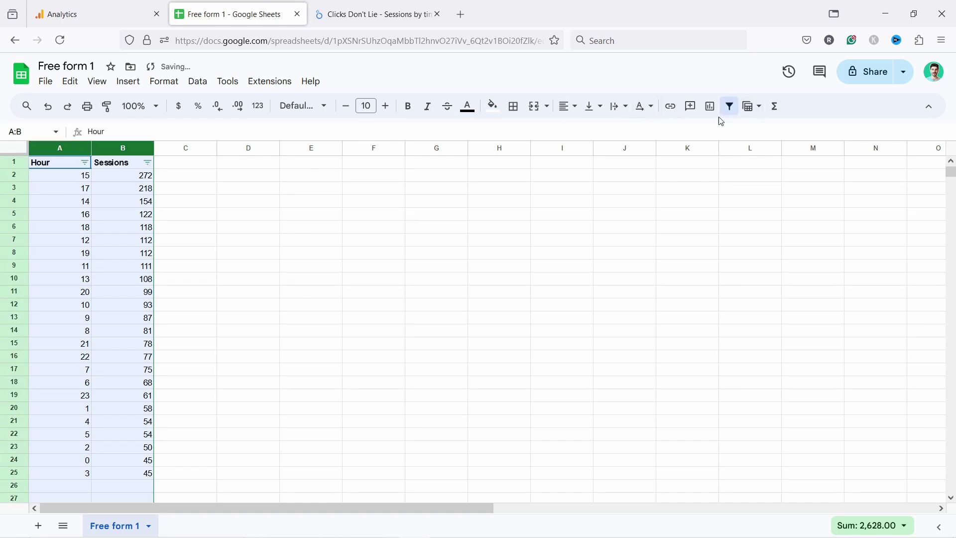
pyautogui.click(85, 162)
pyautogui.click(128, 188)
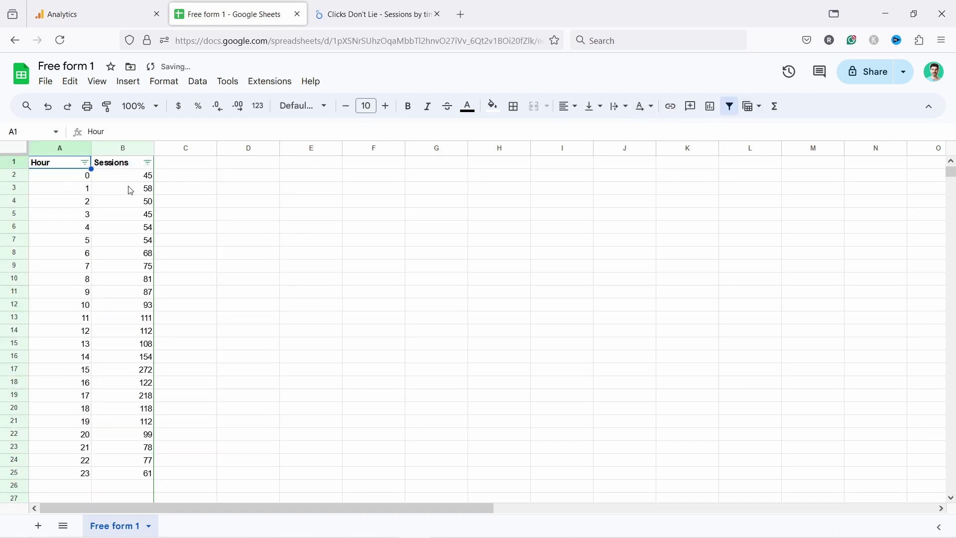
pyautogui.press('Right')
pyautogui.press('Right')
pyautogui.press('Down')
pyautogui.press('Down')
pyautogui.press('Down')
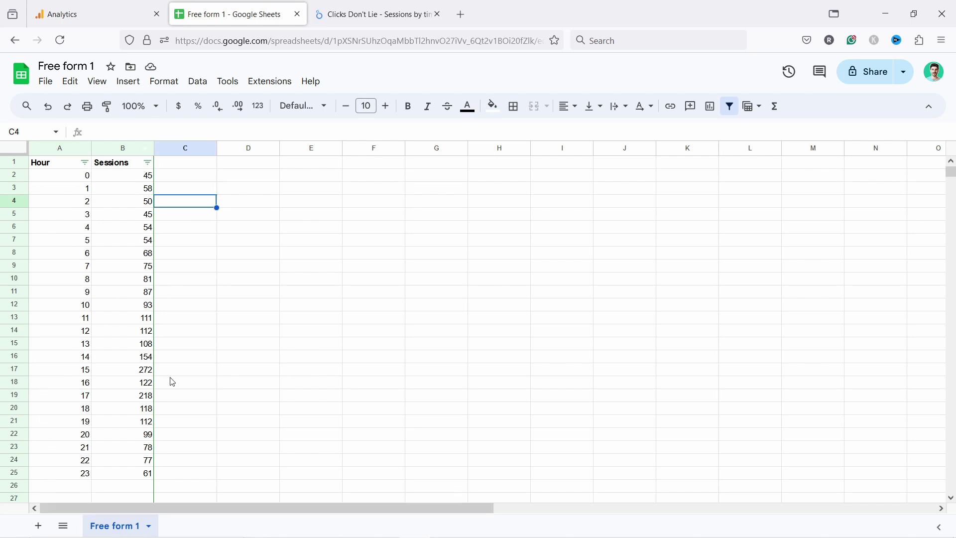
pyautogui.click(212, 311)
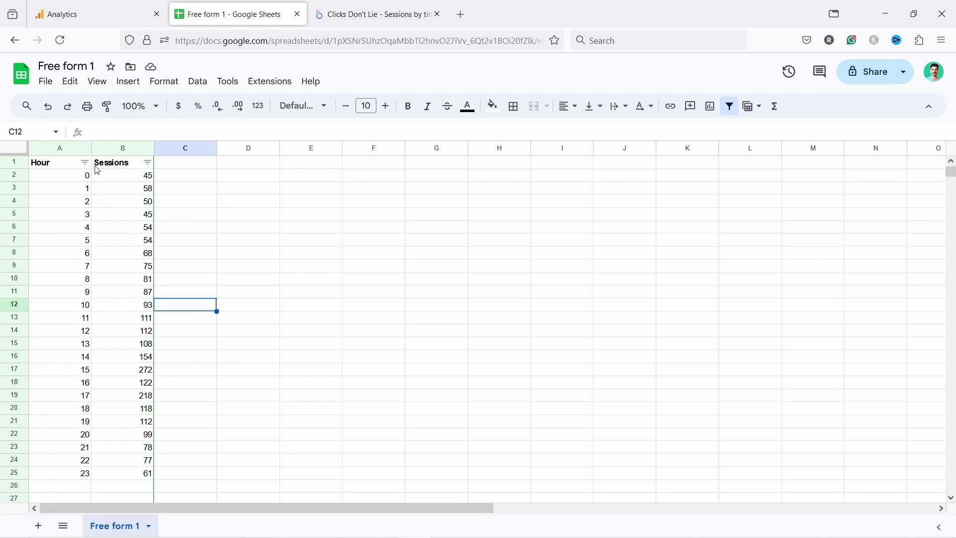
pyautogui.moveTo(85, 176); pyautogui.dragTo(153, 481)
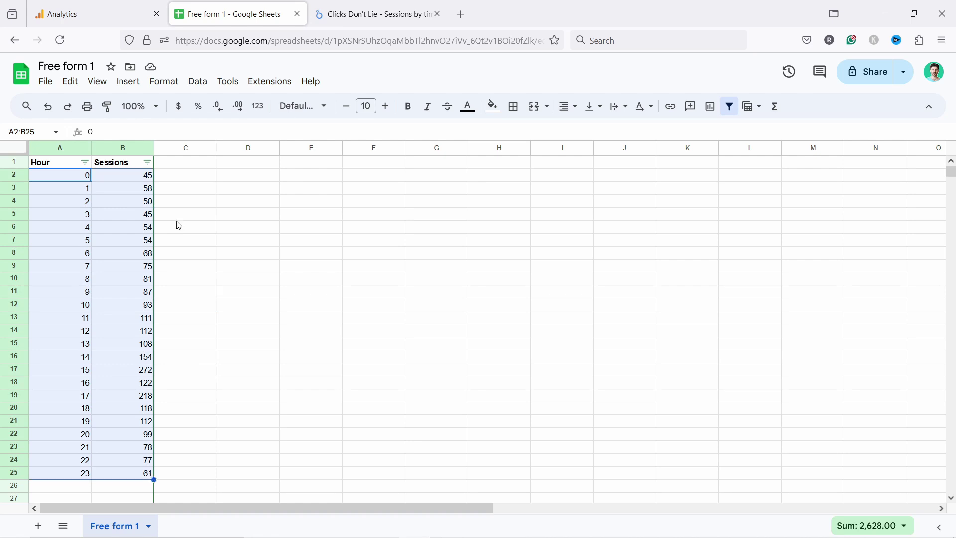
# - Insert a Sessions vs. Hour chart from A2:B25, widen it and place it beside the data
pyautogui.click(131, 83)
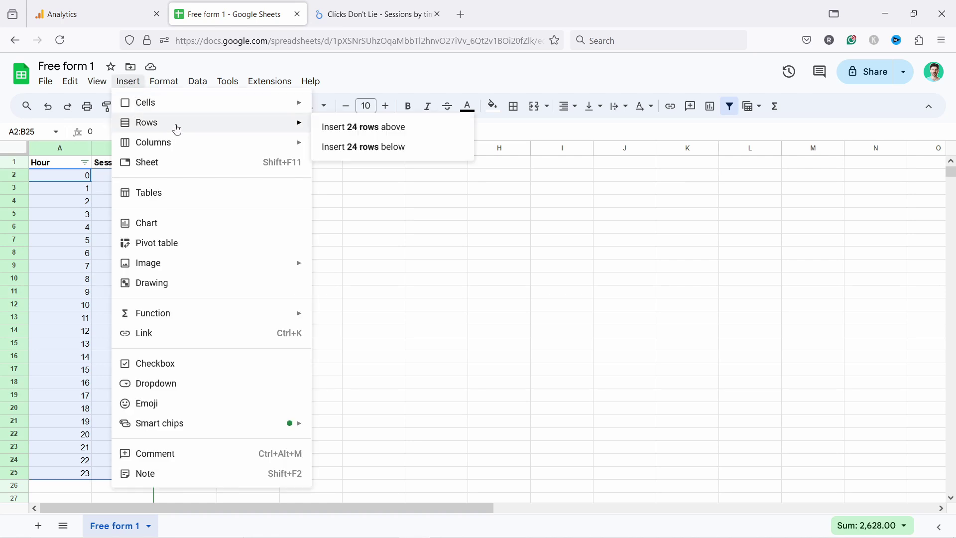
pyautogui.click(195, 225)
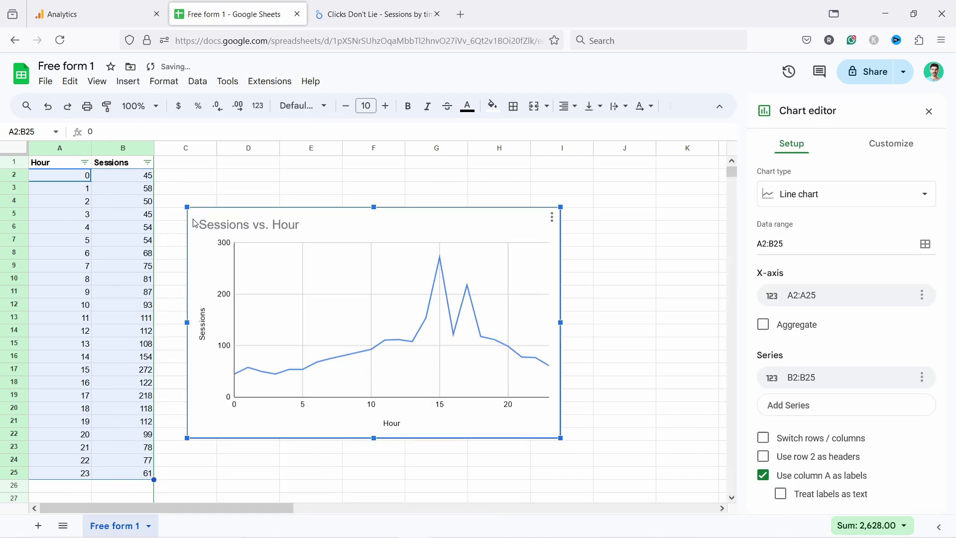
pyautogui.moveTo(560, 322); pyautogui.dragTo(719, 322)
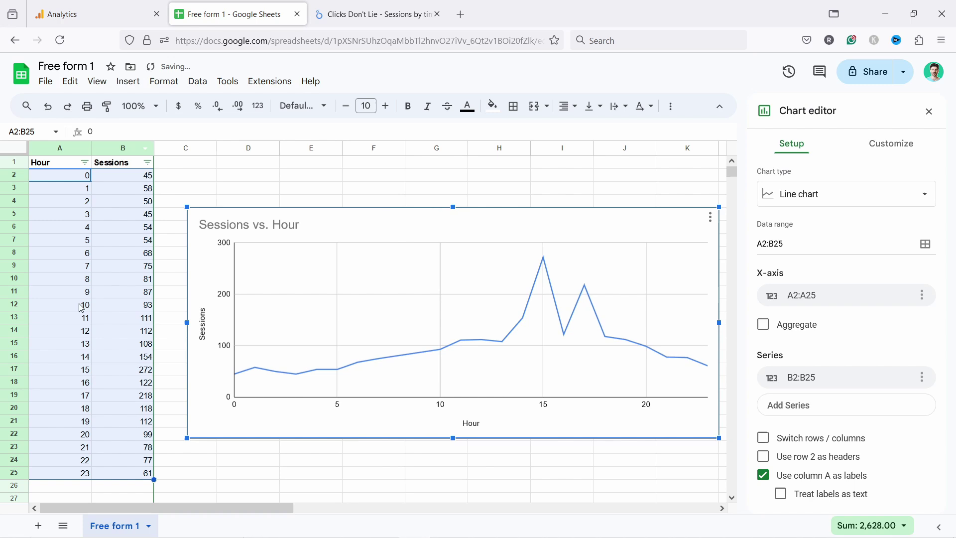
pyautogui.moveTo(437, 212); pyautogui.dragTo(431, 170)
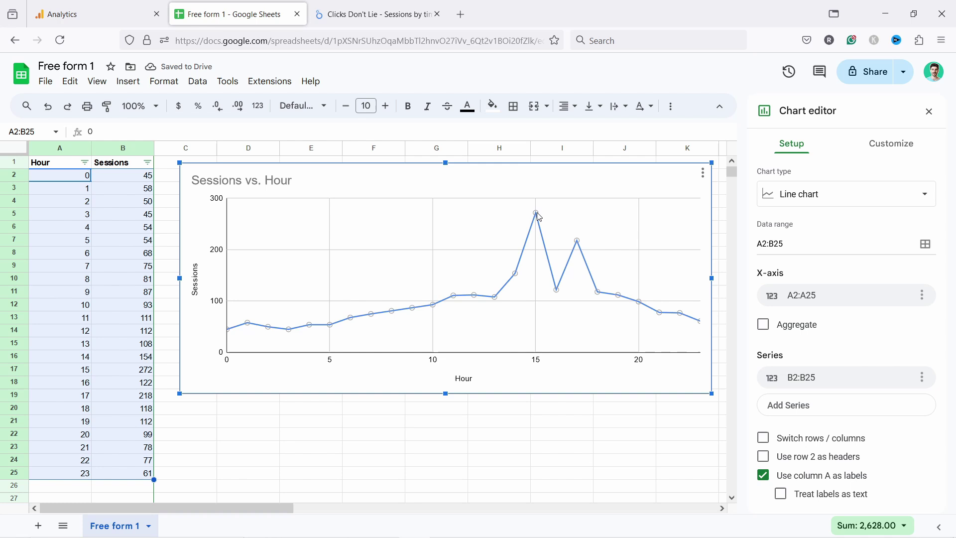
pyautogui.click(581, 244)
pyautogui.click(929, 111)
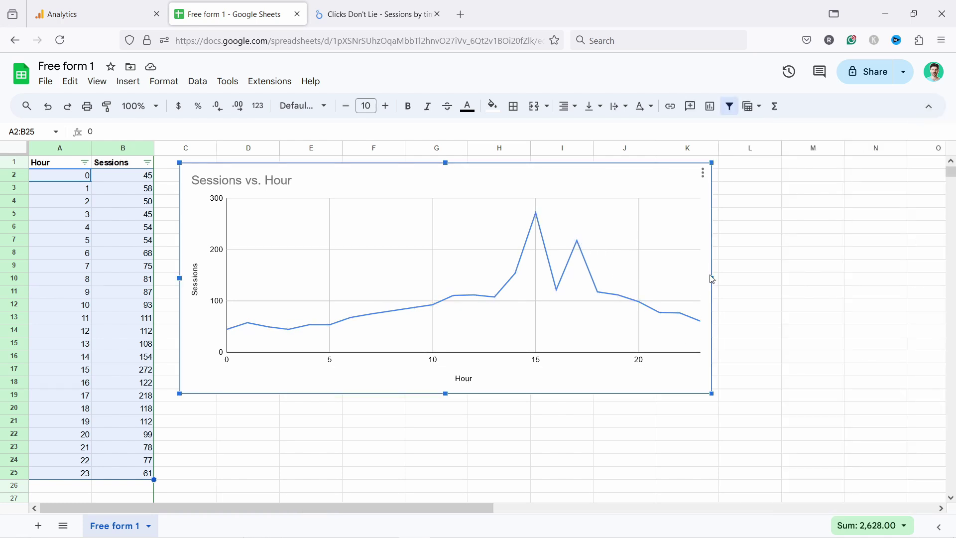
# - Stretch the chart to column N and switch to the Clicks Don't Lie Looker Studio tab
pyautogui.moveTo(712, 279); pyautogui.dragTo(892, 279)
pyautogui.moveTo(711, 252)
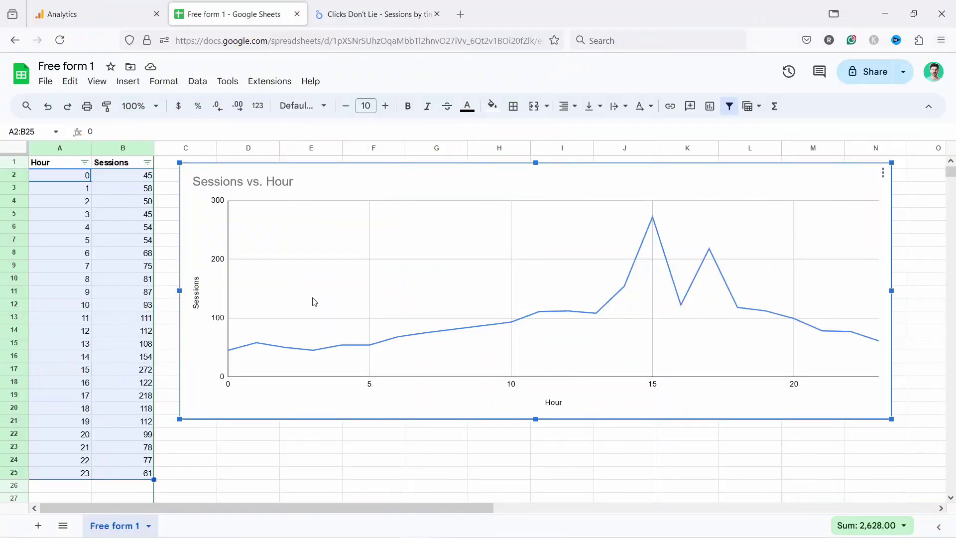
pyautogui.click(374, 14)
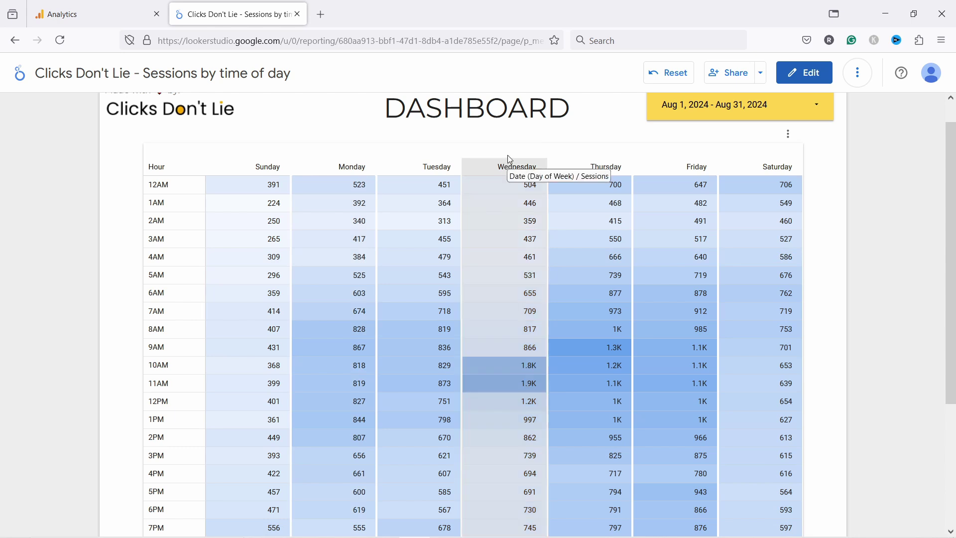
pyautogui.scroll(-1, 512, 140)
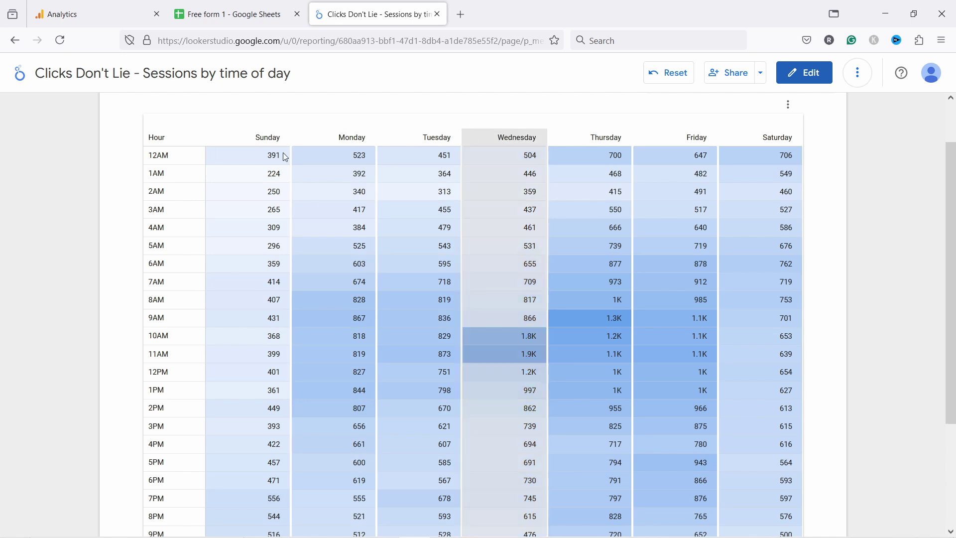
pyautogui.scroll(2, 389, 121)
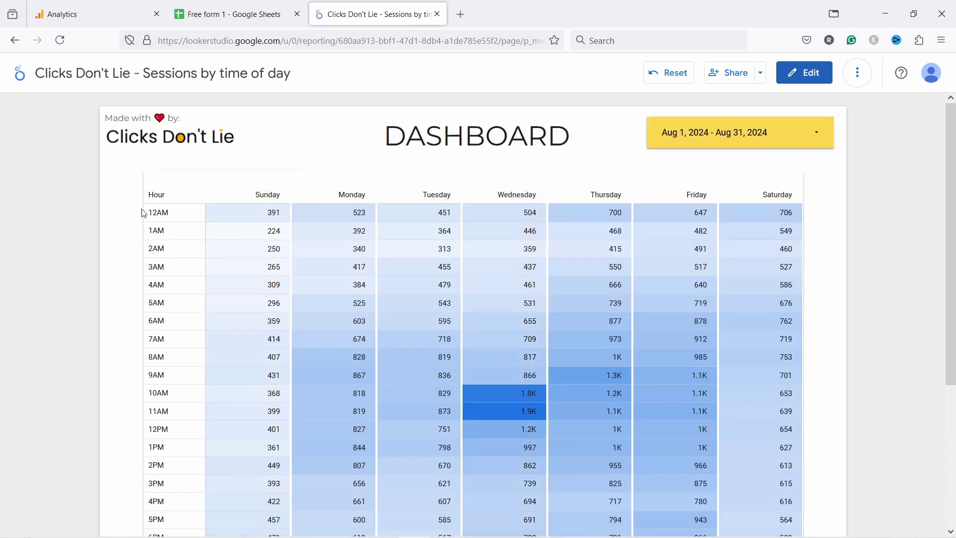
pyautogui.click(858, 73)
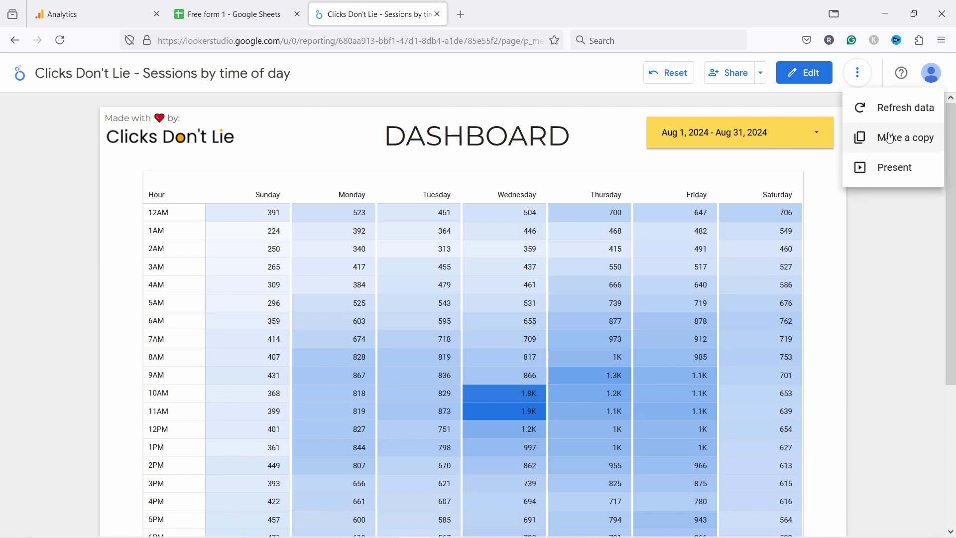
pyautogui.click(895, 309)
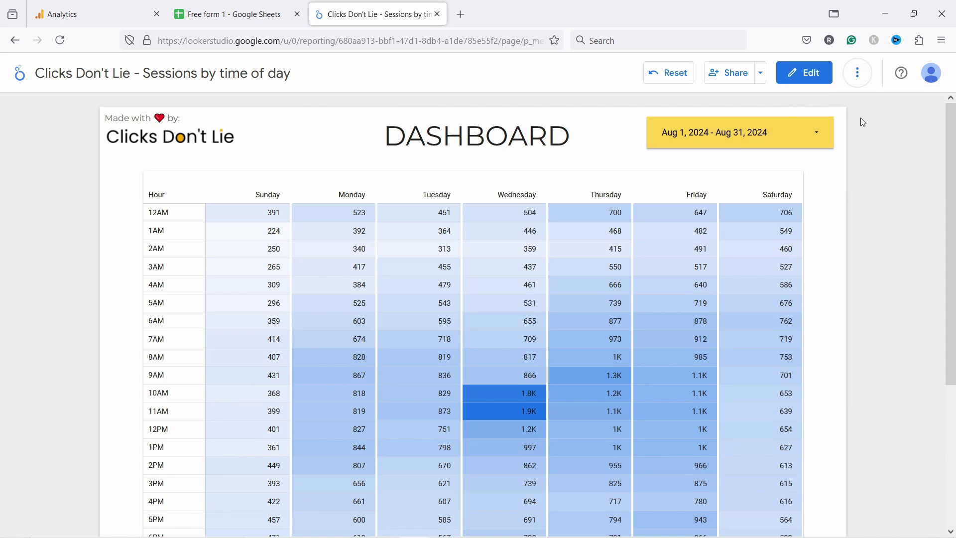
# - Enter edit mode and add the Demo Account's GA4 - Google Merch Shop property via Google Analytics
pyautogui.click(805, 72)
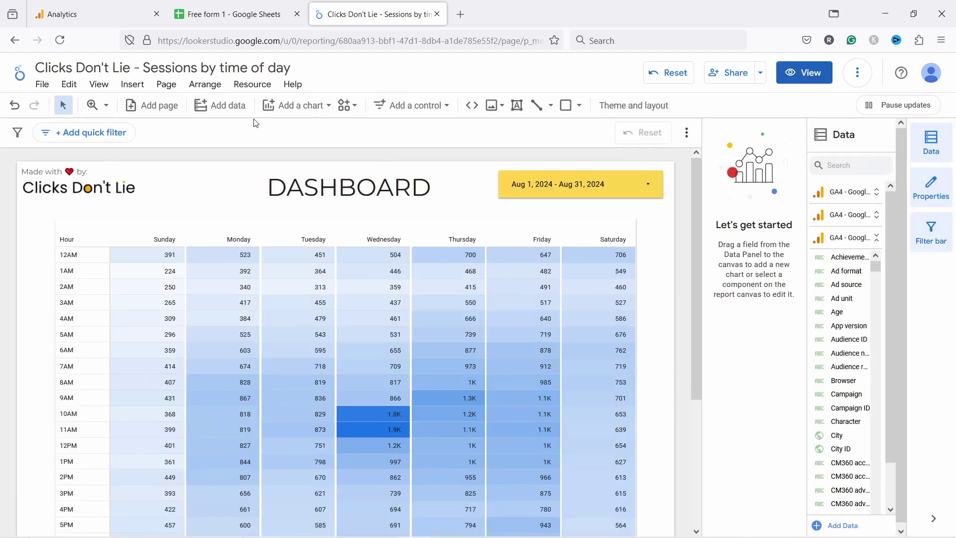
pyautogui.click(220, 107)
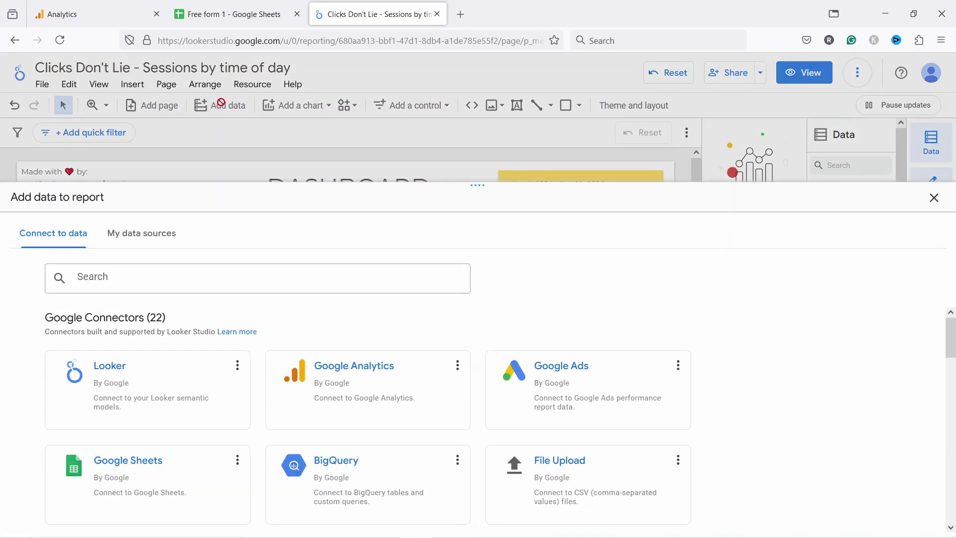
pyautogui.click(354, 381)
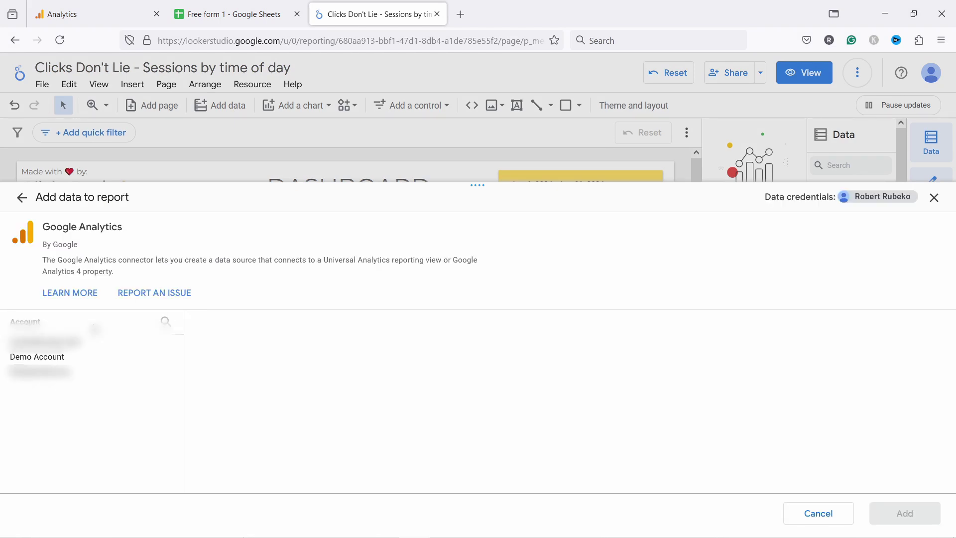
pyautogui.click(50, 357)
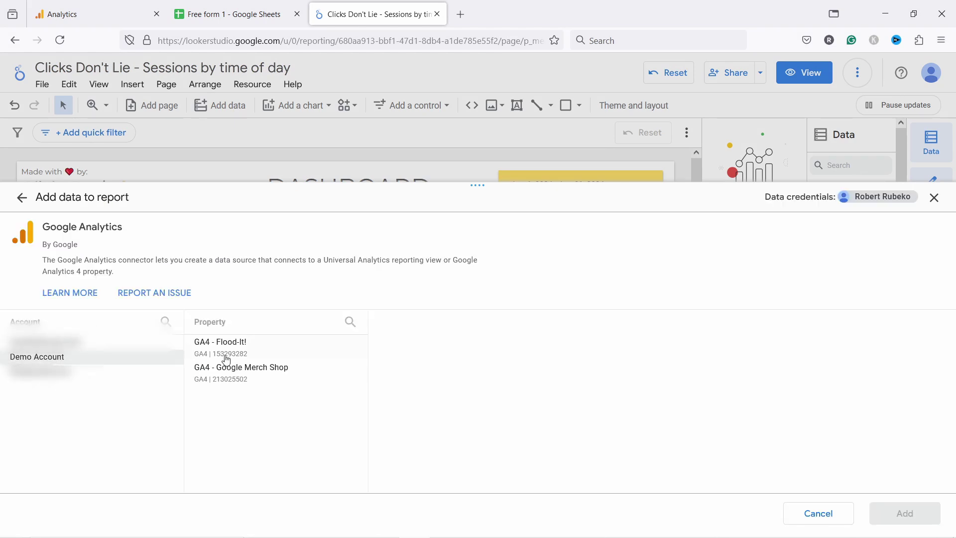
pyautogui.click(251, 380)
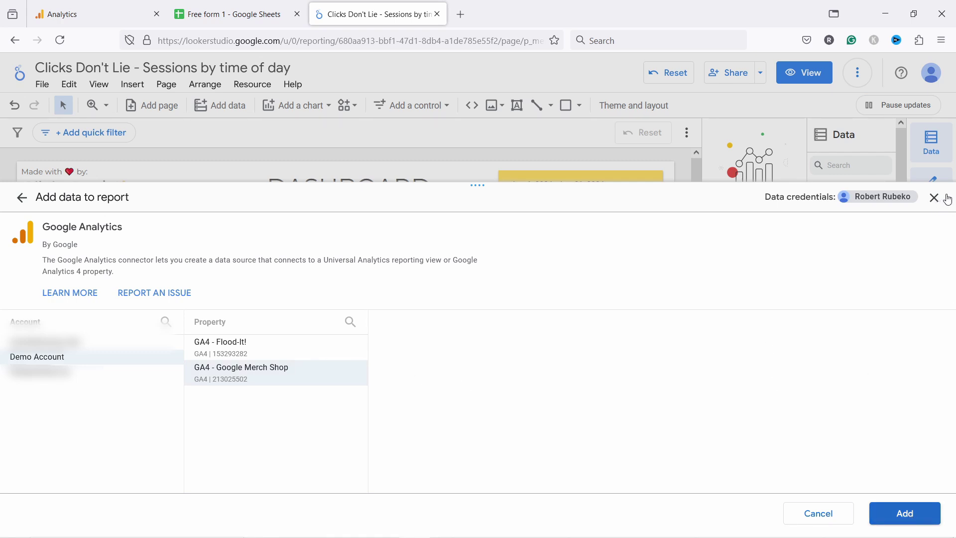
pyautogui.click(940, 195)
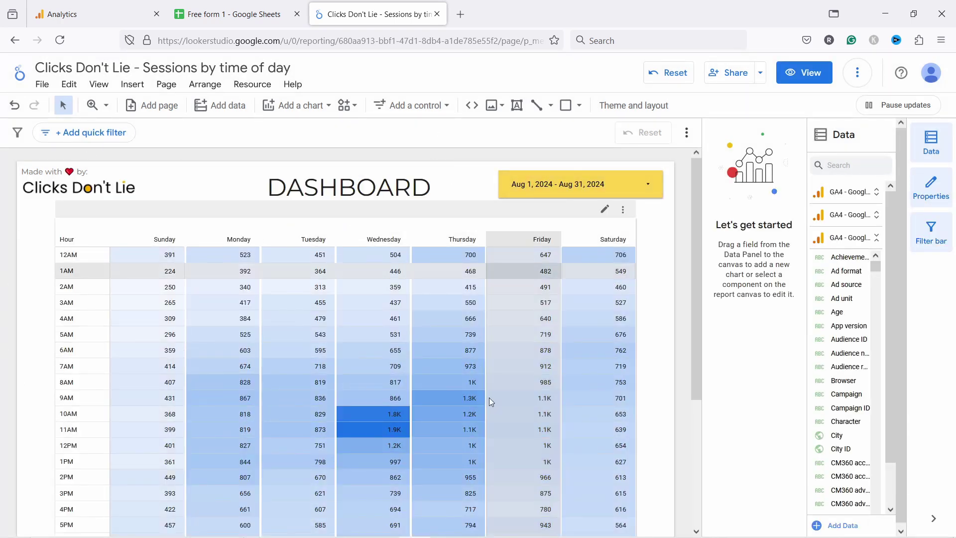
# - Inspect the heatmap table's Date (Day of Week) column dimension, then review its ascending Sorting settings
pyautogui.click(256, 220)
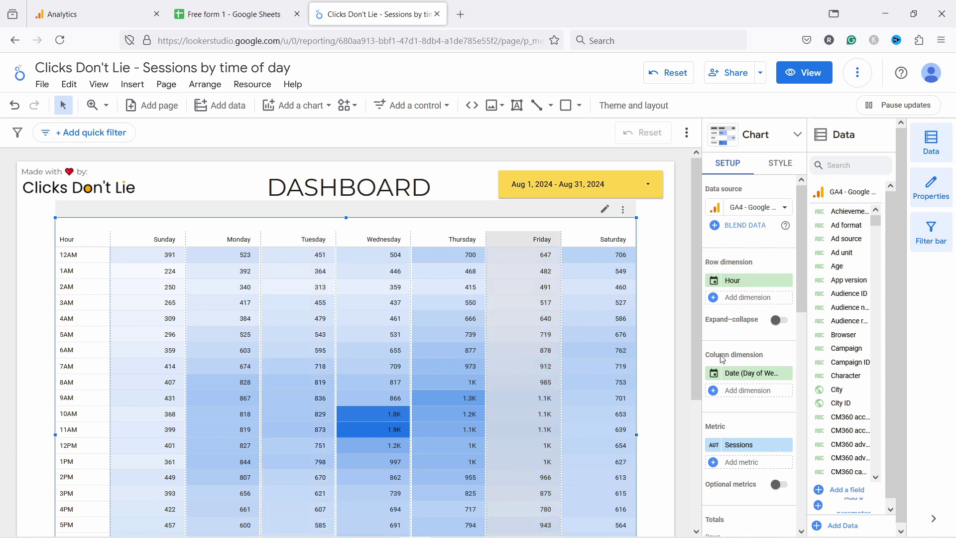
pyautogui.click(735, 377)
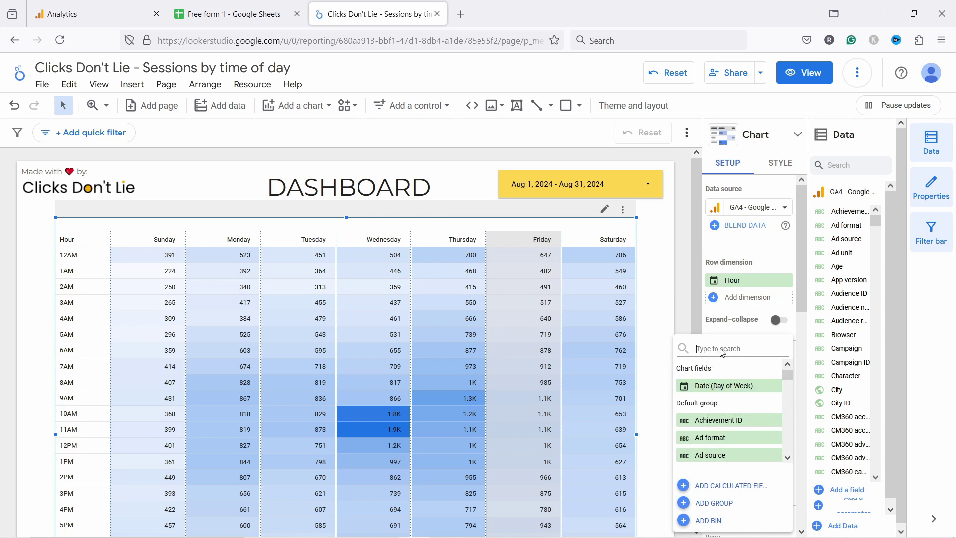
pyautogui.write('date')
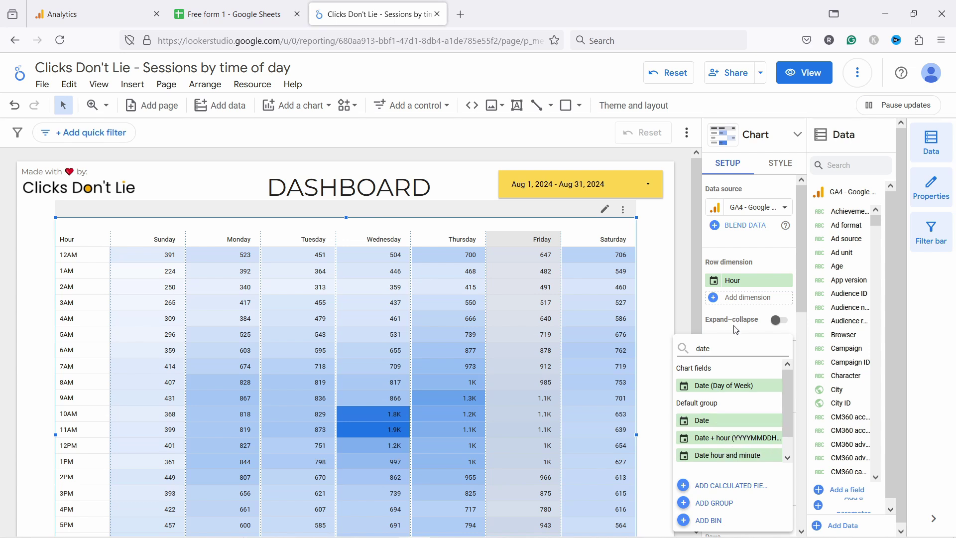
pyautogui.click(736, 330)
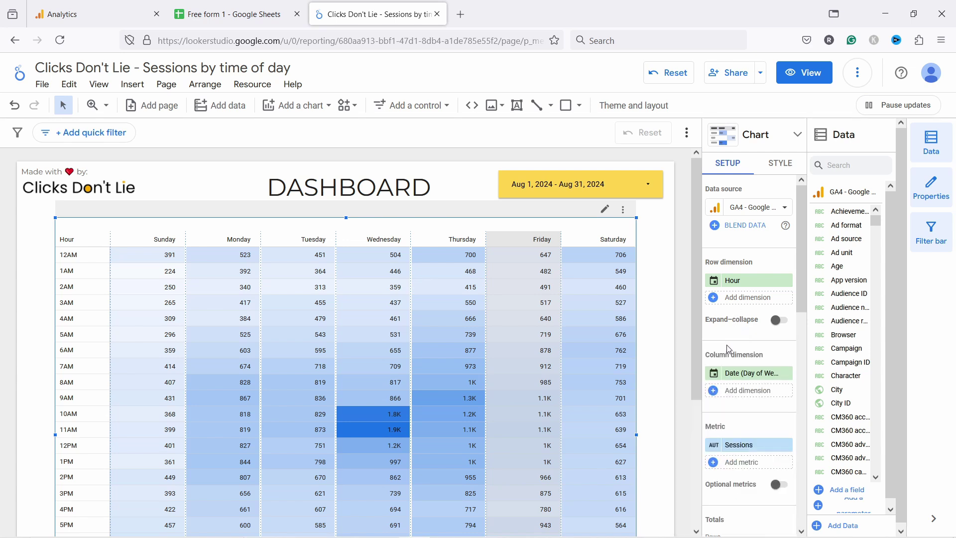
pyautogui.click(716, 376)
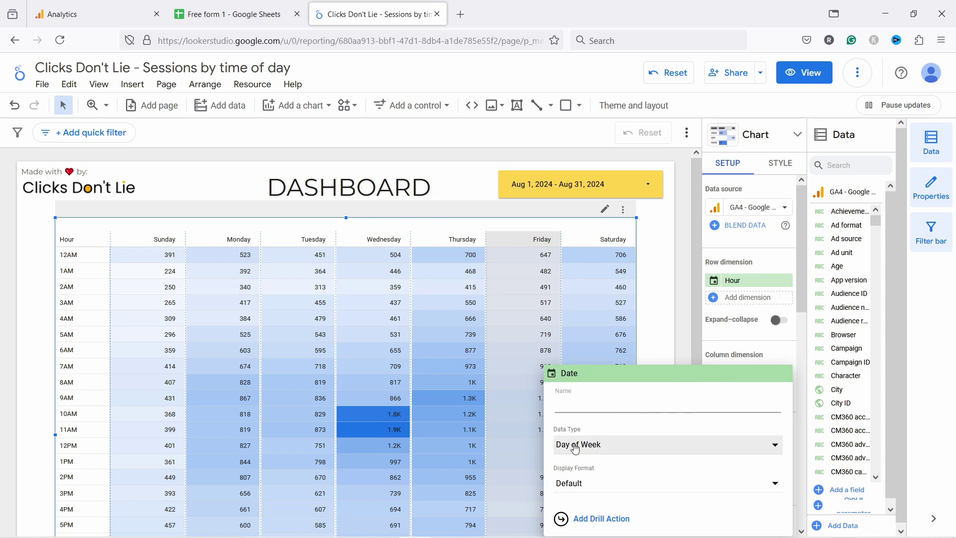
pyautogui.click(759, 341)
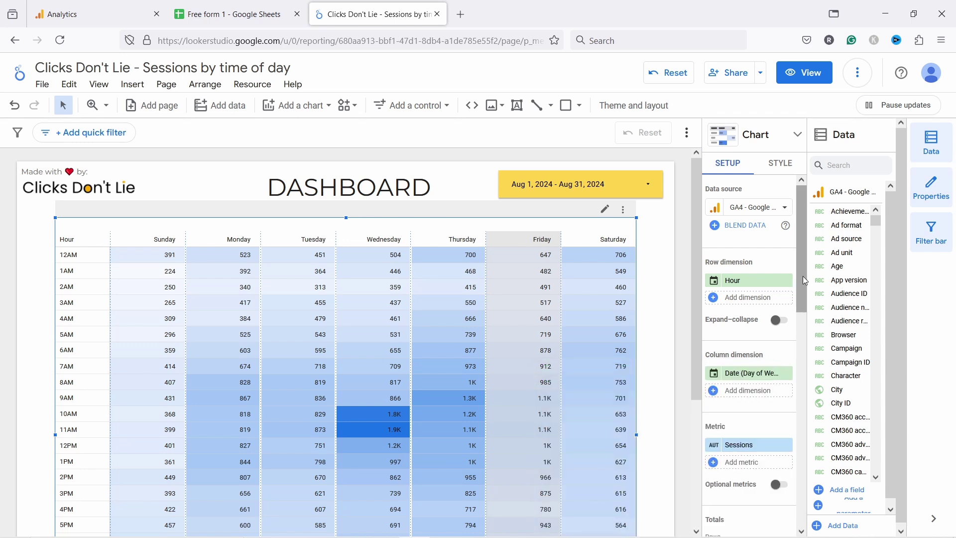
pyautogui.scroll(-2, 799, 299)
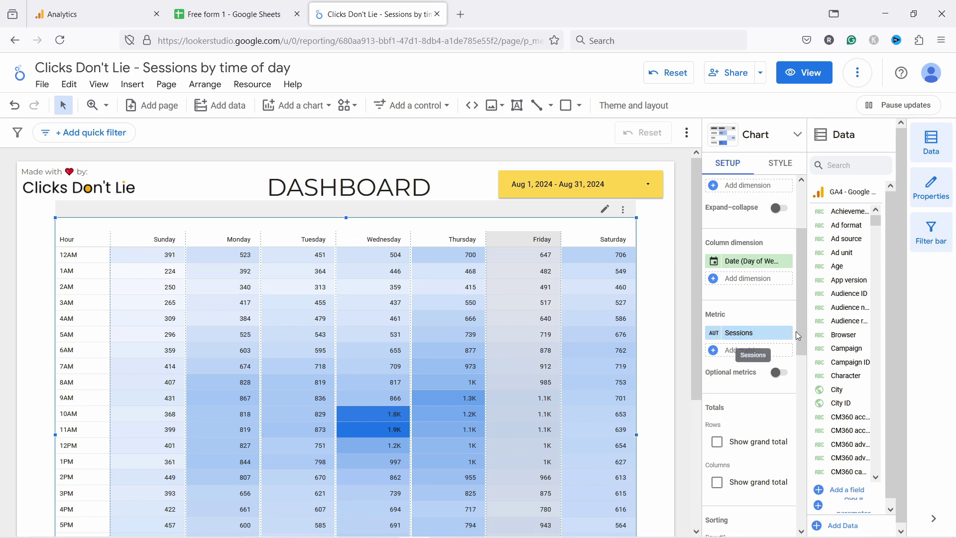
pyautogui.scroll(-5, 798, 335)
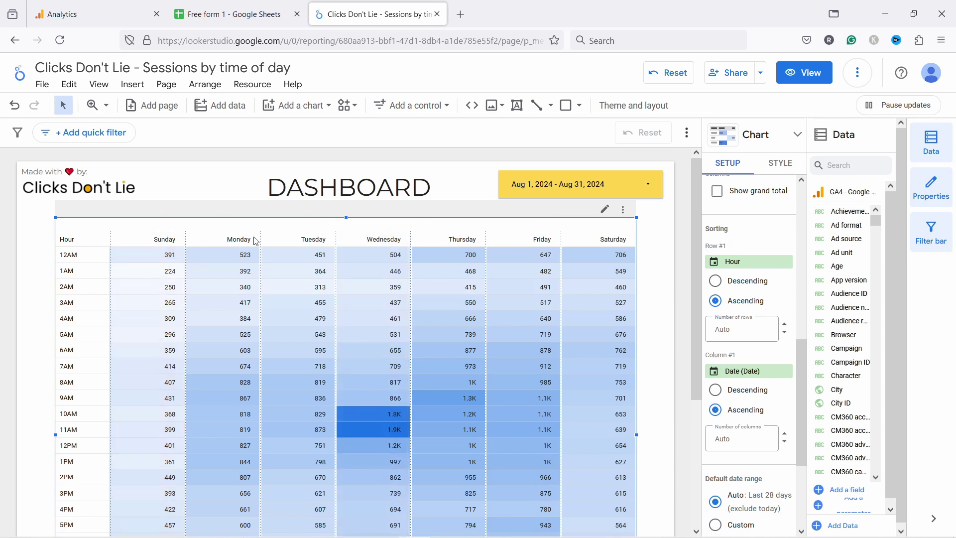
pyautogui.moveTo(799, 370); pyautogui.dragTo(794, 446)
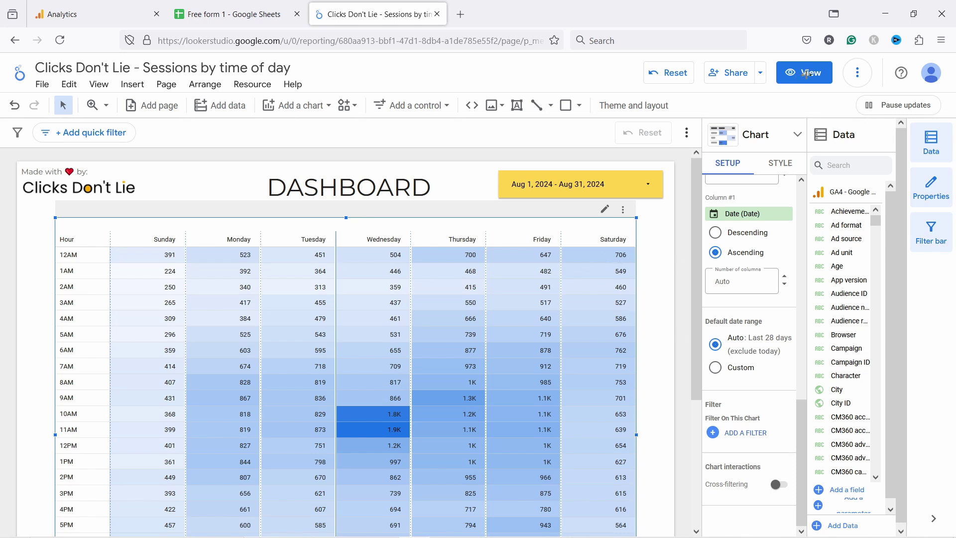
# - Switch to view mode and scroll the heatmap, which peaks at 1.9K sessions Wednesday 11AM
pyautogui.click(804, 80)
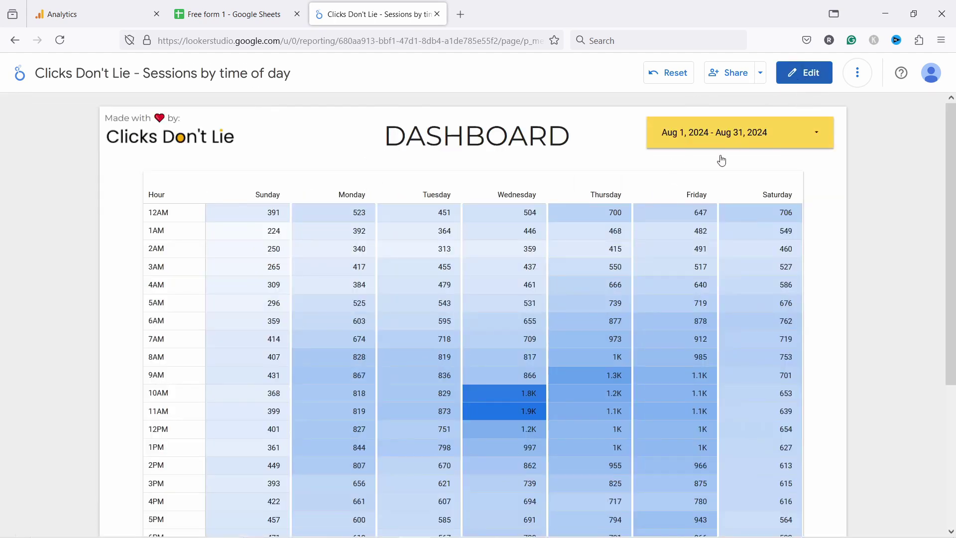
pyautogui.moveTo(951, 172); pyautogui.dragTo(952, 218)
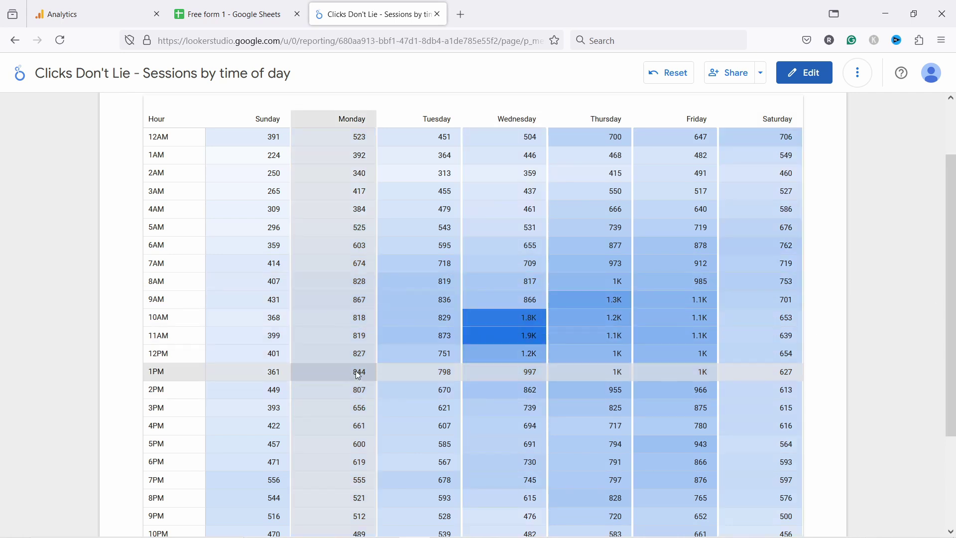
pyautogui.scroll(1, 954, 249)
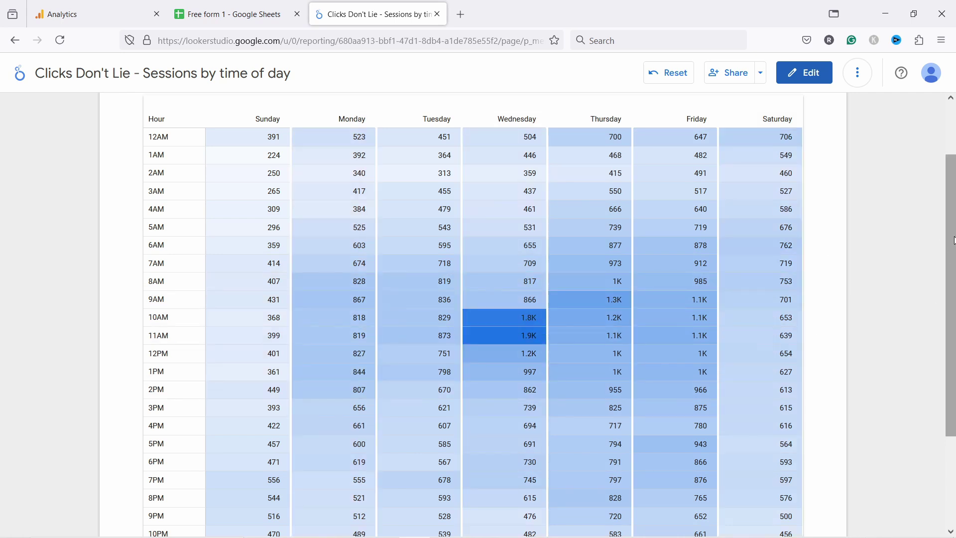
pyautogui.scroll(-2, 954, 288)
pyautogui.scroll(3, 953, 338)
pyautogui.scroll(-2, 954, 388)
pyautogui.scroll(-1, 954, 393)
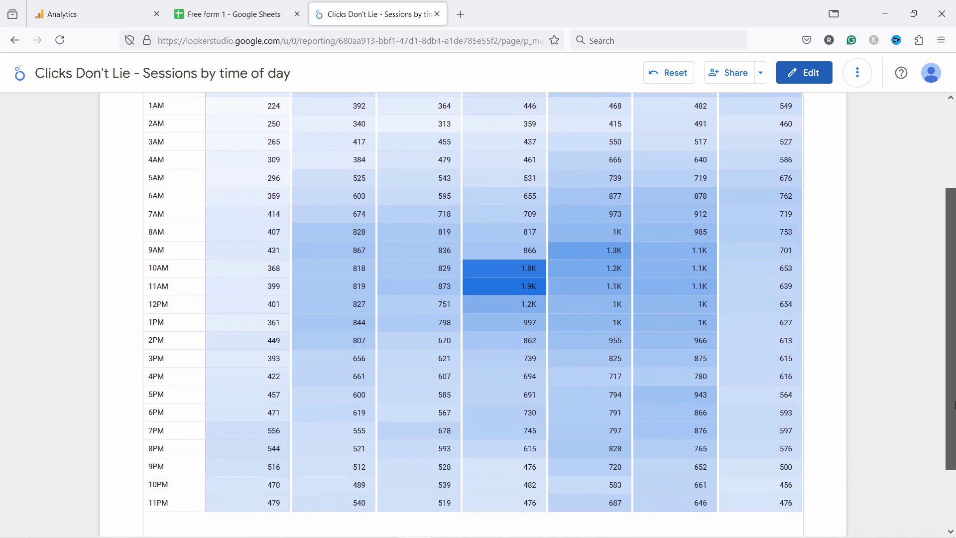
pyautogui.scroll(2, 954, 385)
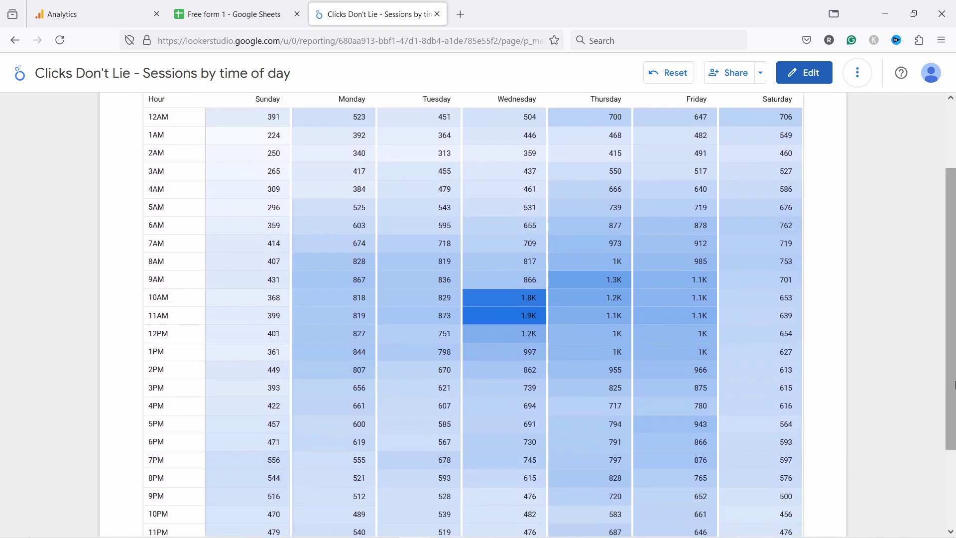